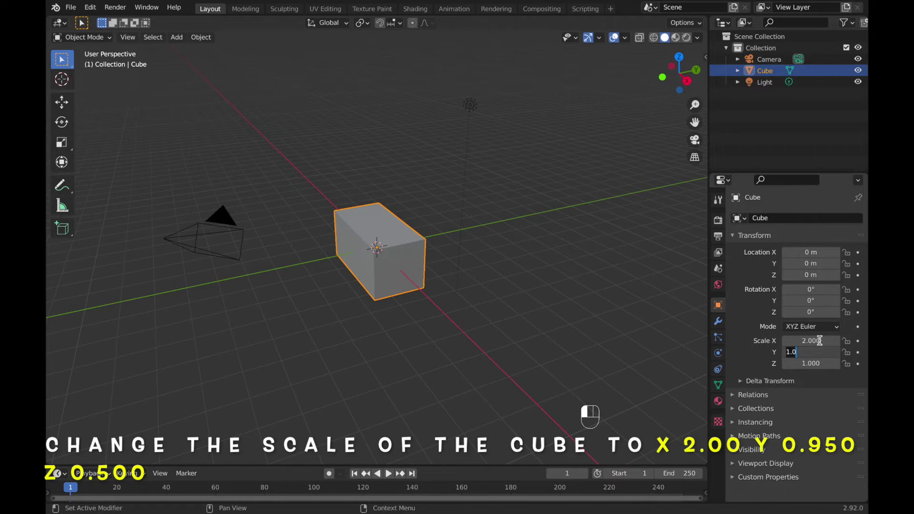
Set the cube's scale to 0.95 on Y and 0.5 on Z
key("BackSpace")
type(".95")
key("Return")
left_click(817, 364)
key("BackSpace")
type(".5")
key("Return")
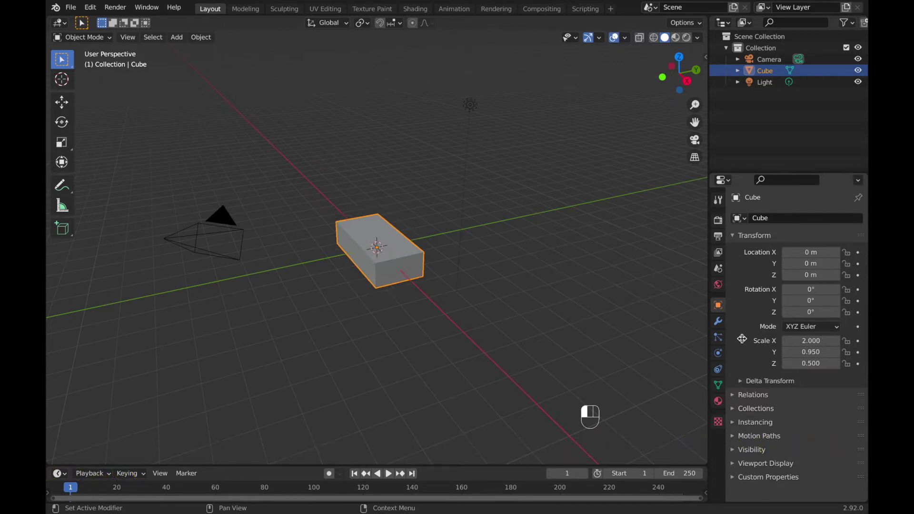
Add a Solidify modifier to the cube and set its thickness to 0.1 m
scroll(518, 291, "up", 3)
middle_click_drag(520, 290, 557, 289)
left_click(719, 322)
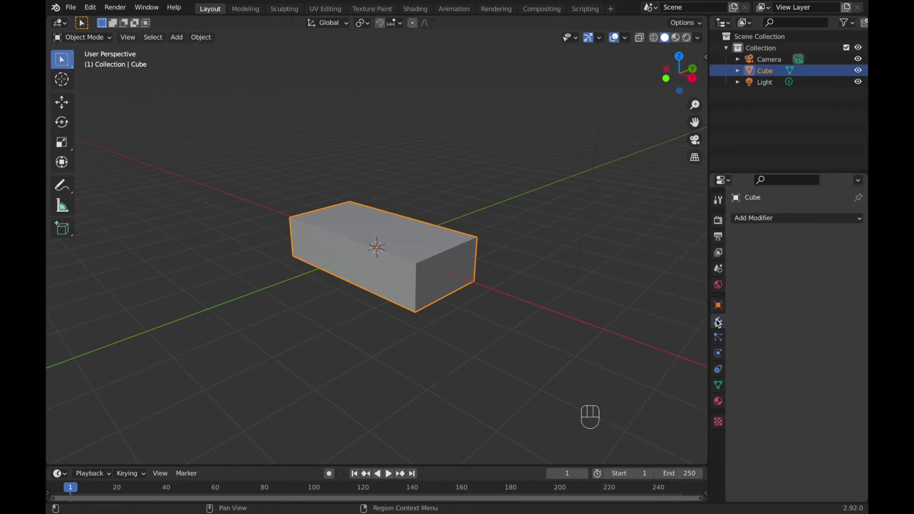
left_click(755, 221)
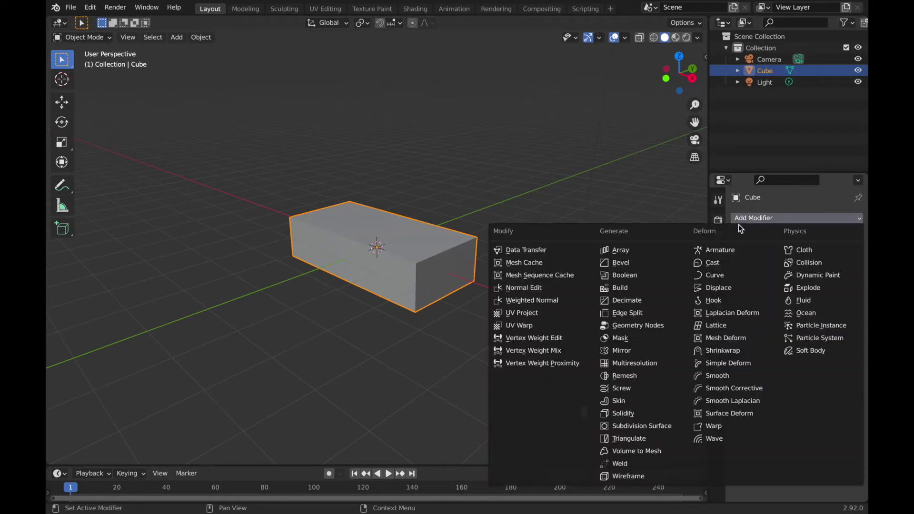
left_click(622, 414)
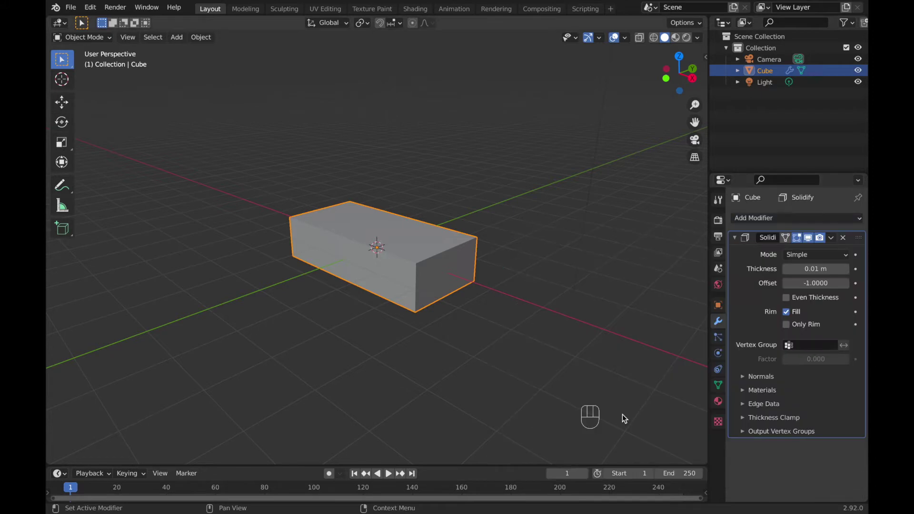
scroll(623, 414, "up", 2)
scroll(622, 414, "down", 1)
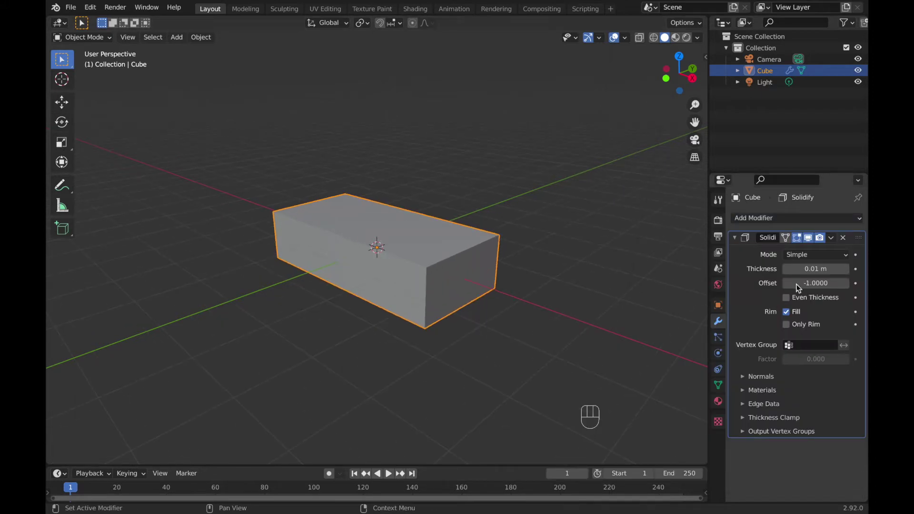
left_click_drag(815, 265, 836, 265, "shift")
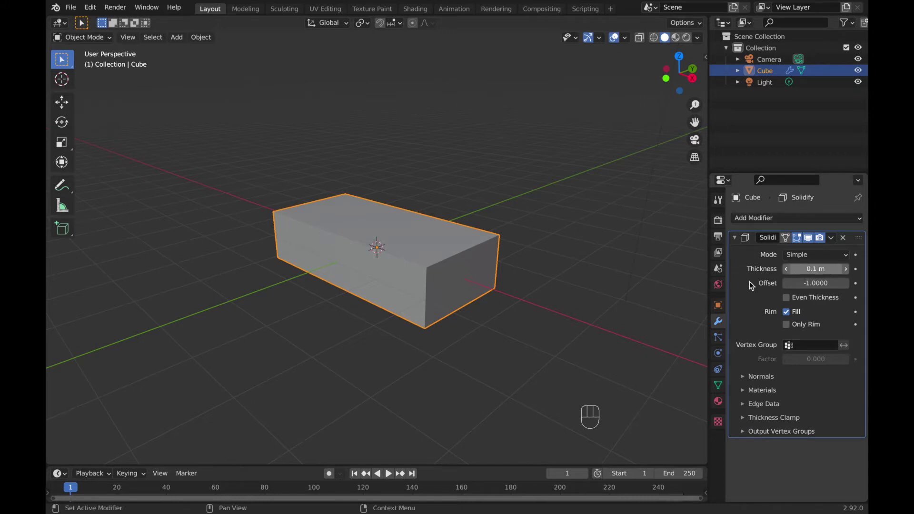
Delete the cube's bottom face in Edit Mode and return to Object Mode
scroll(570, 304, "up", 2)
key("Tab")
middle_click_drag(543, 326, 560, 228)
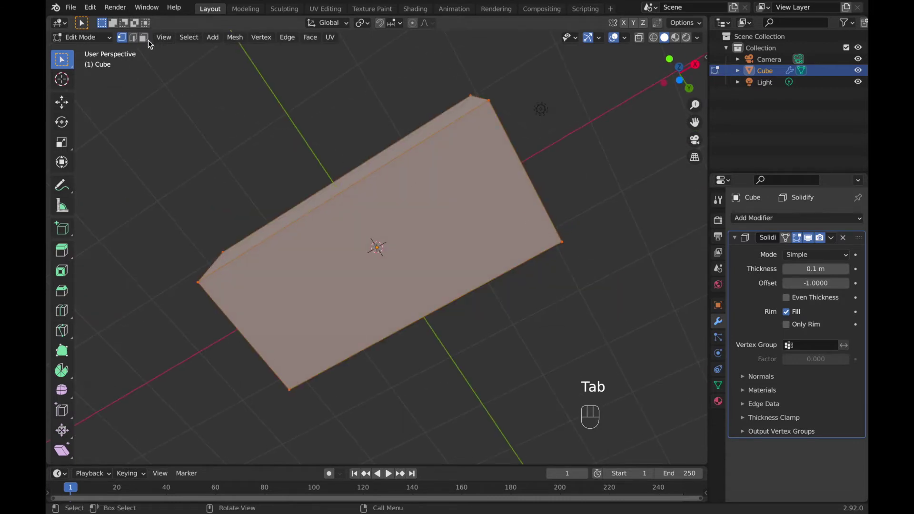
left_click(473, 201)
key("x")
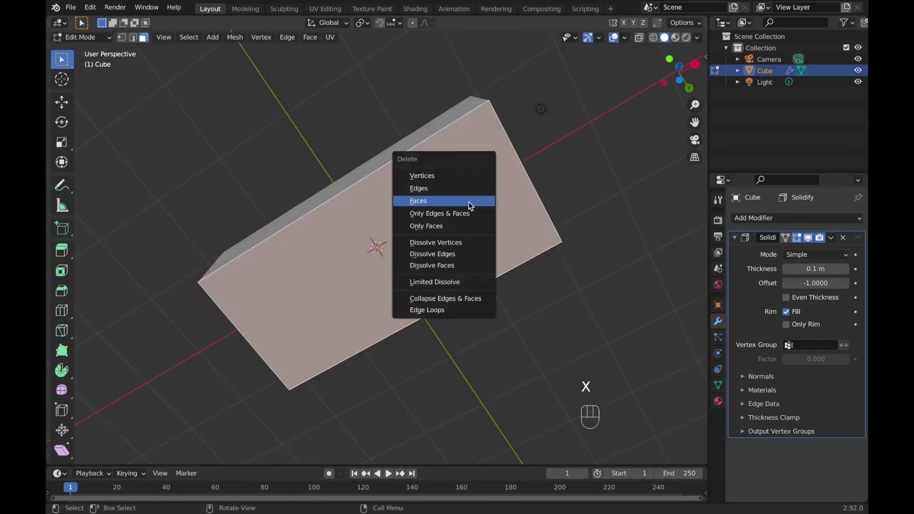
left_click(468, 203)
middle_click_drag(467, 200, 478, 351)
key("Tab")
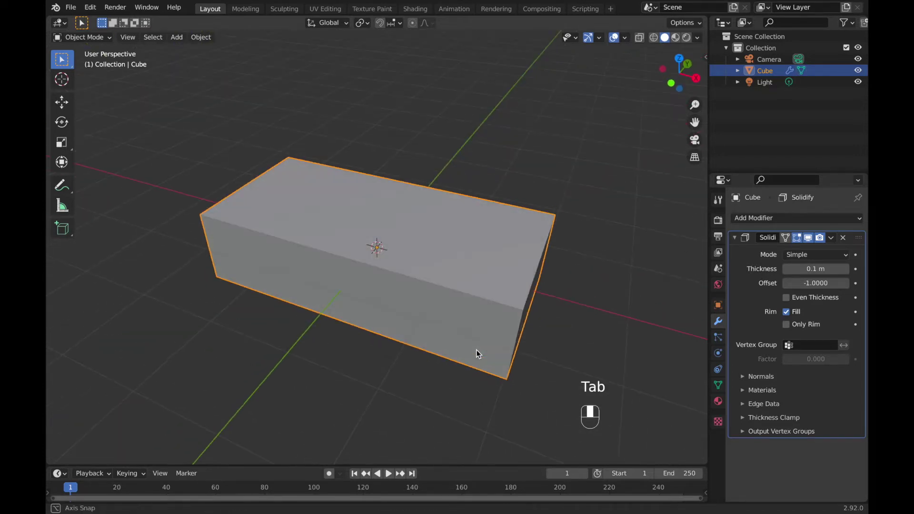
Hide the cube and add a cylinder mesh at the origin
left_click(859, 72)
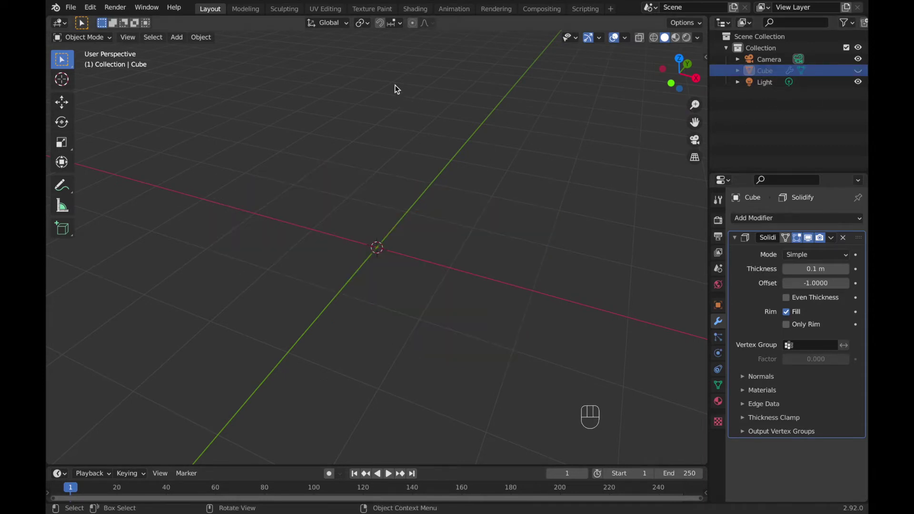
key("shift+a")
mouse_move(387, 81)
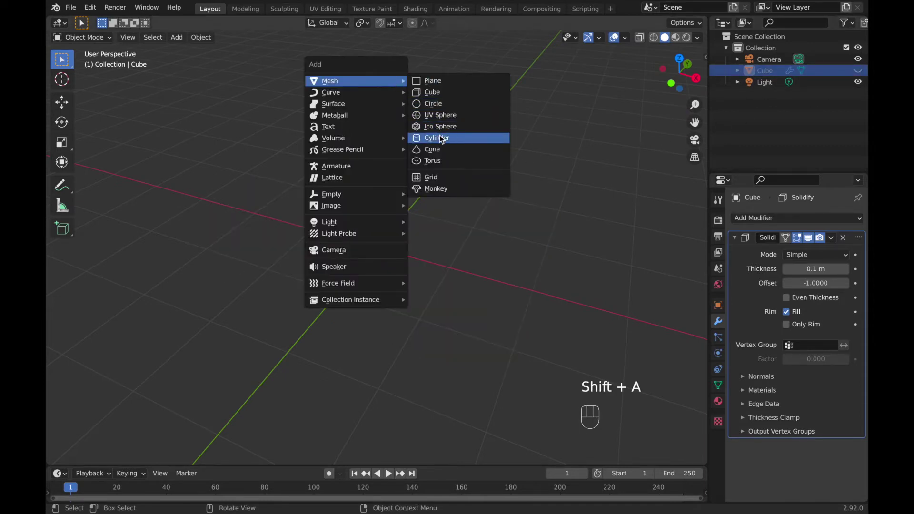
left_click(456, 138)
middle_click_drag(477, 207, 488, 189)
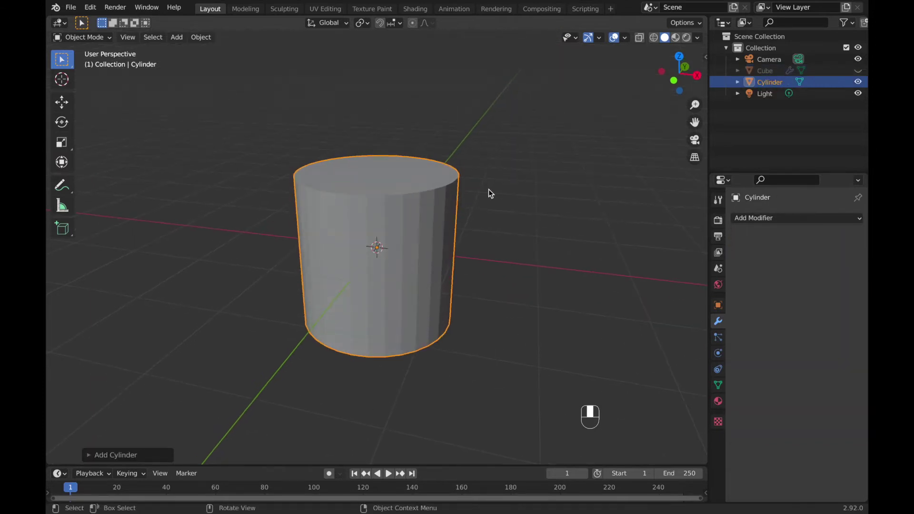
Add a Subdivision Surface modifier to the cylinder and set its viewport levels to 3
left_click(741, 217)
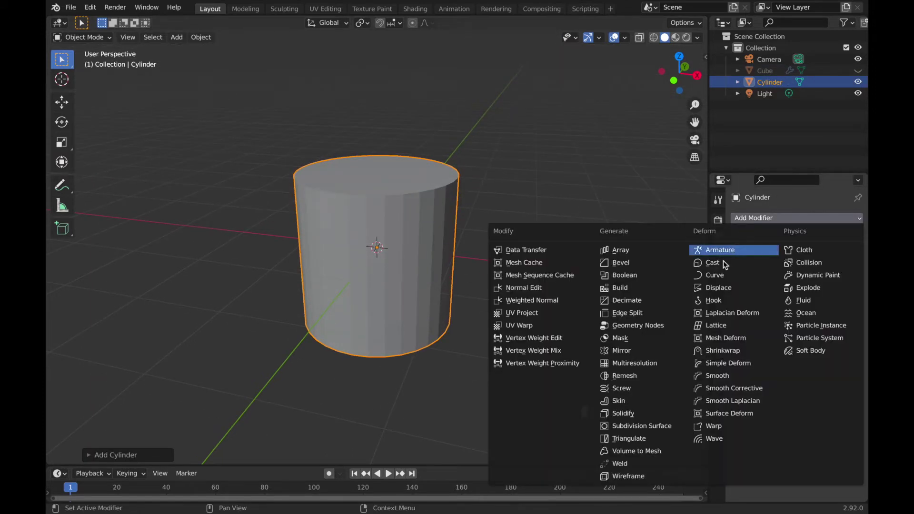
left_click(661, 430)
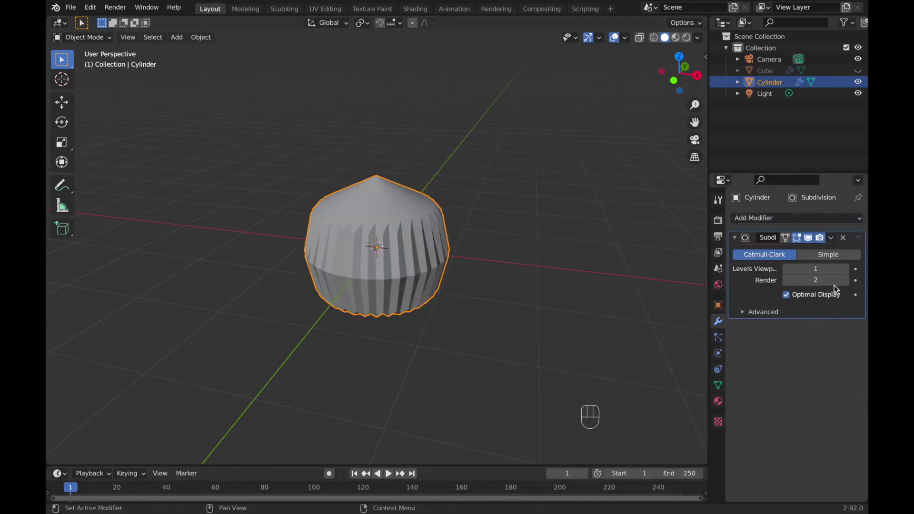
left_click(846, 270)
left_click(846, 270)
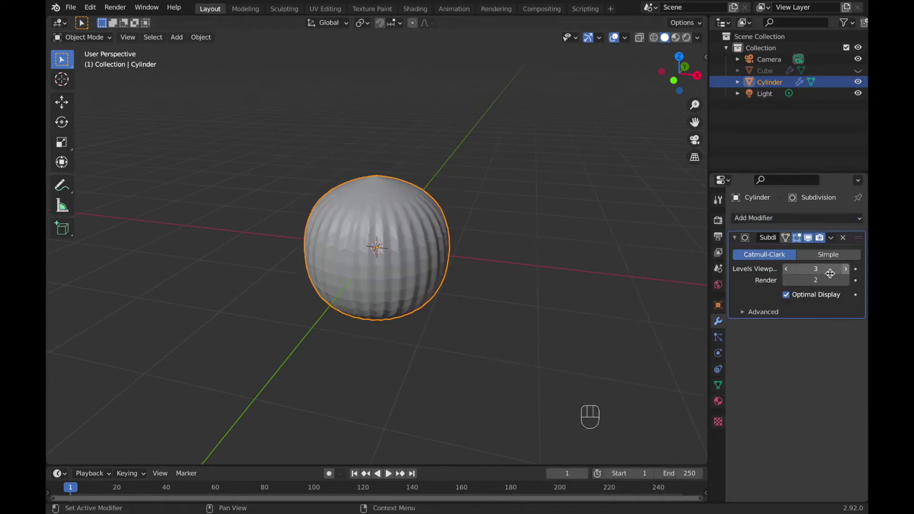
Cut eight evenly spaced horizontal edge loops around the cylinder's side in Edit Mode, without sliding them
key("Tab")
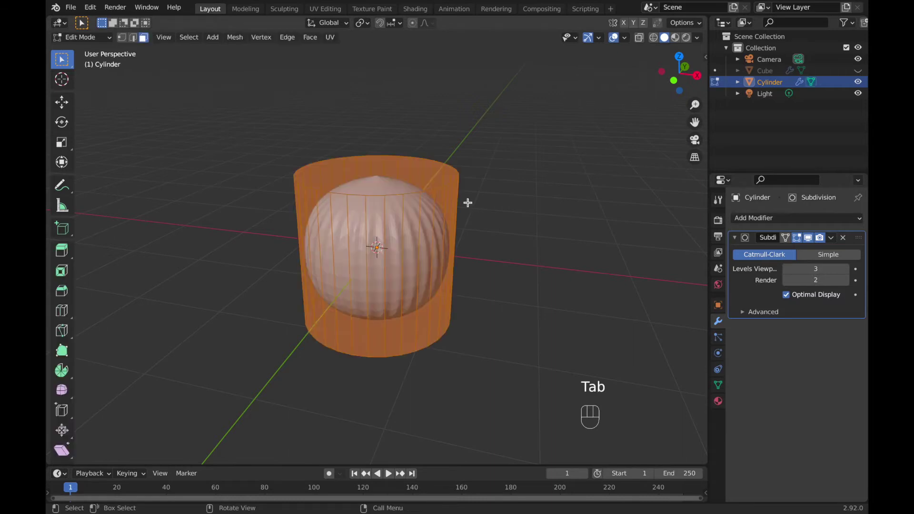
key("ctrl+r")
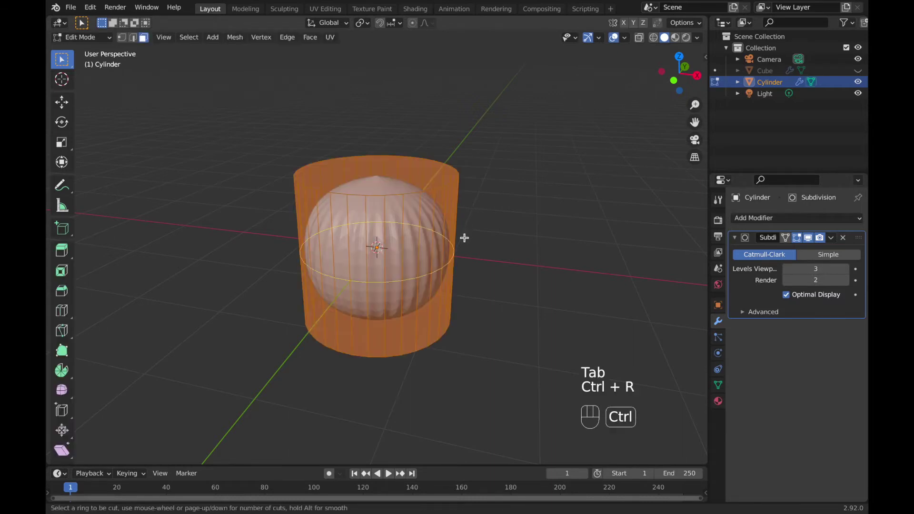
scroll(452, 247, "up", 5)
scroll(453, 248, "up", 5)
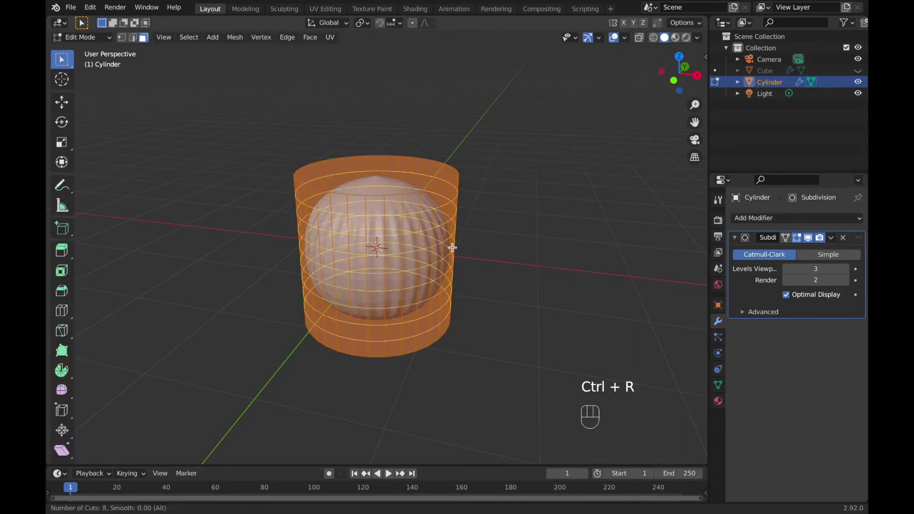
left_click(453, 247)
right_click(451, 261)
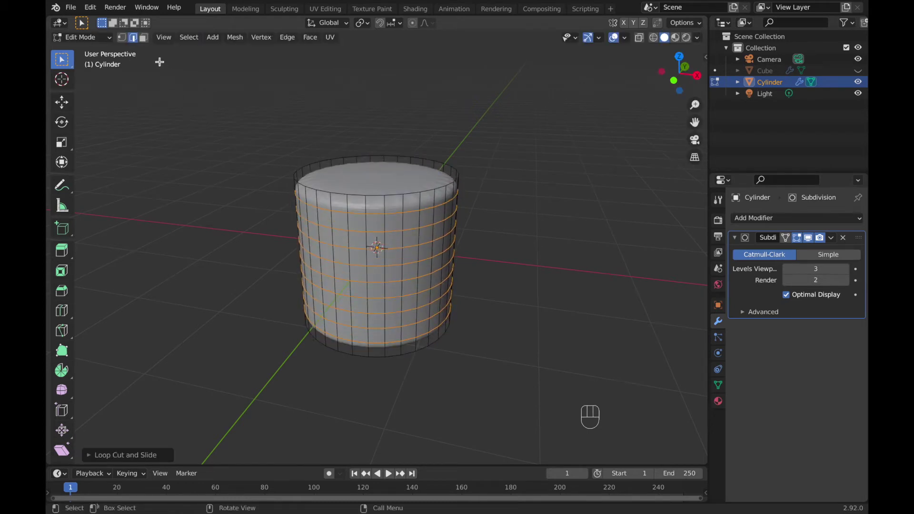
Inset the cylinder's top and bottom faces by about 0.19 m and return to Object Mode
left_click(146, 39)
left_click(351, 174)
middle_click_drag(435, 381, 420, 244)
left_click(410, 208, "shift")
middle_click_drag(419, 124, 450, 260)
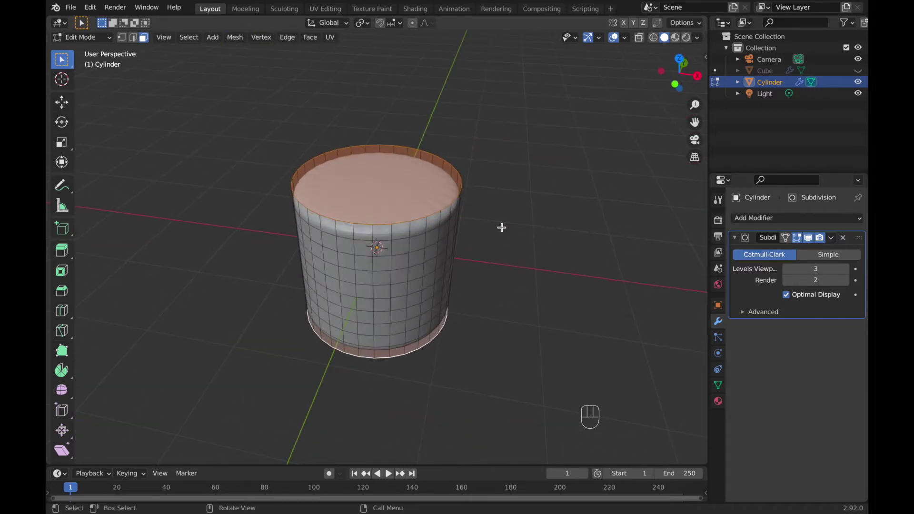
key("i")
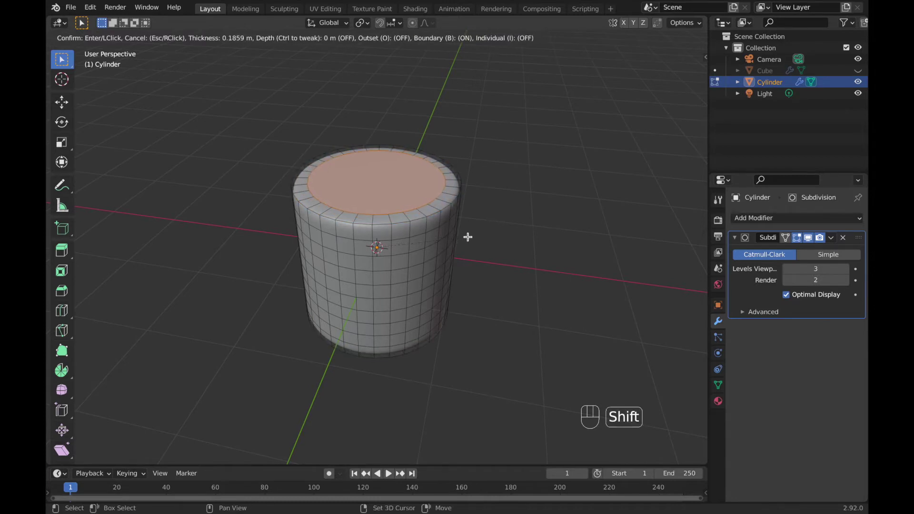
left_click(468, 238)
key("Tab")
middle_click_drag(468, 239, 535, 225)
right_click_drag(486, 170, 474, 173)
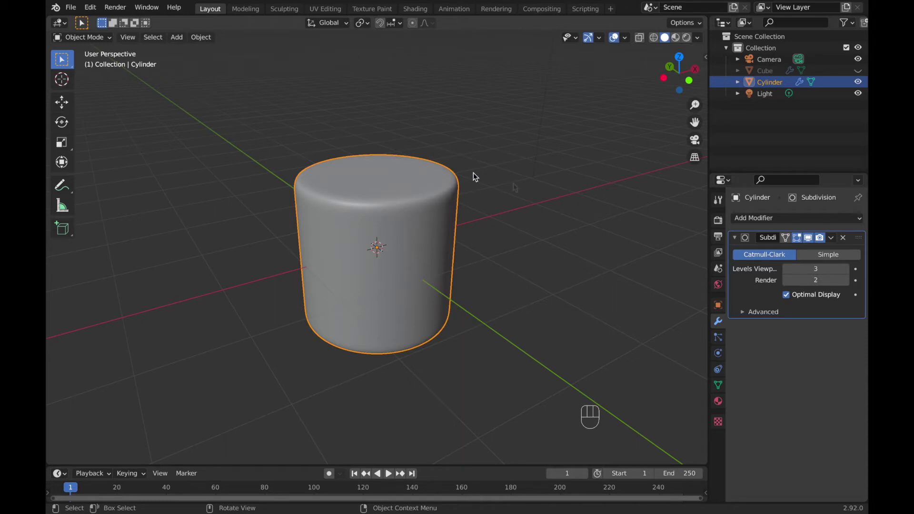
Unhide the cube and scale the cylinder down uniformly to a small peg inside it
left_click(858, 71)
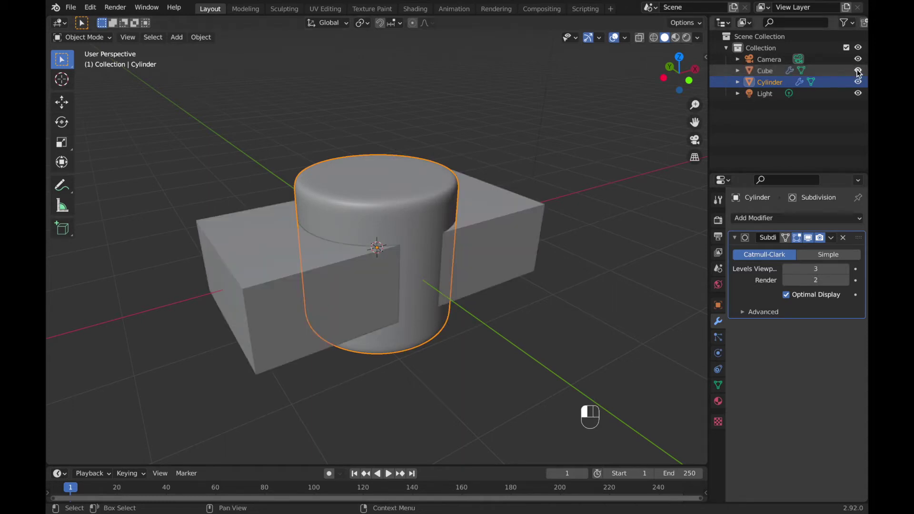
key("s")
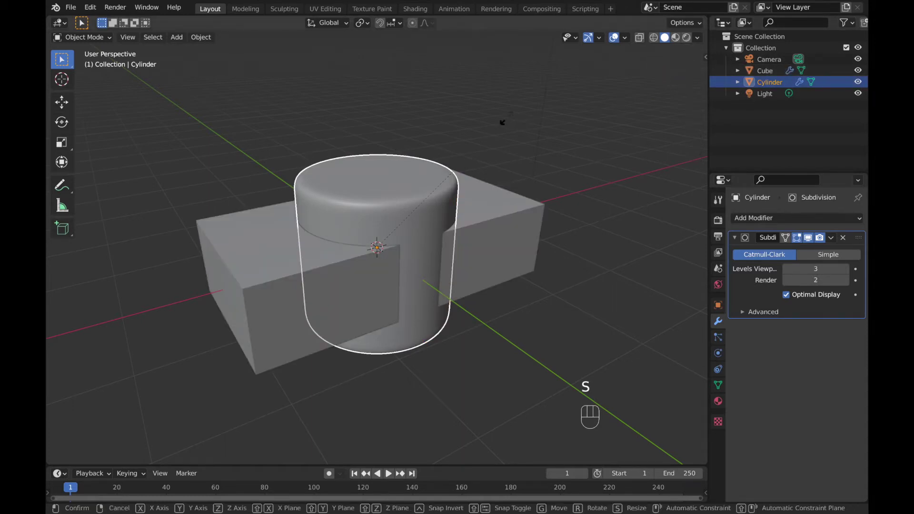
left_click(406, 217)
Move the cylinder up along Z so that its upper part protrudes from the cube's top face
key("g")
key("z")
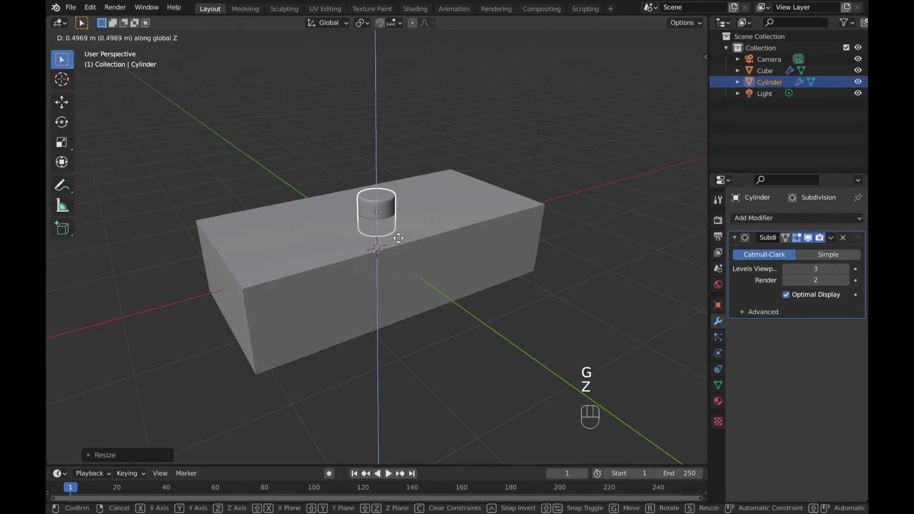
key("ctrl")
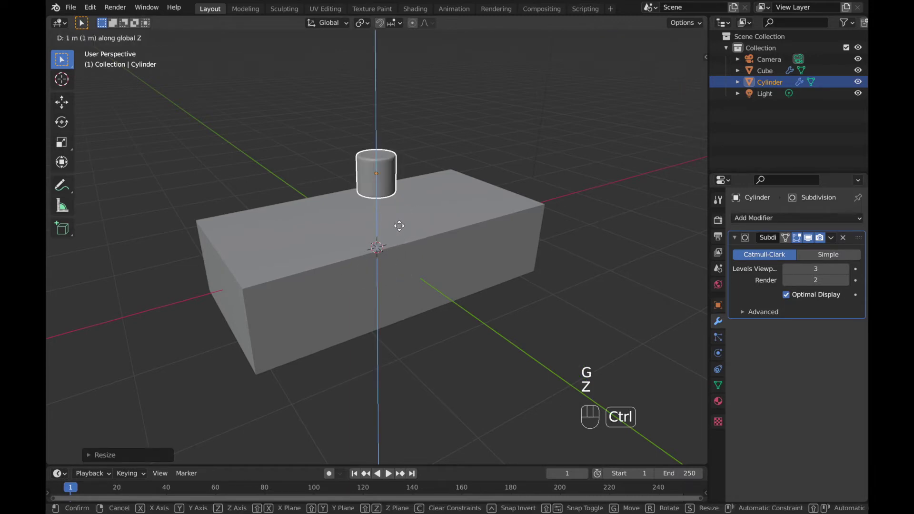
left_click(399, 224, "ctrl")
key("g")
key("z")
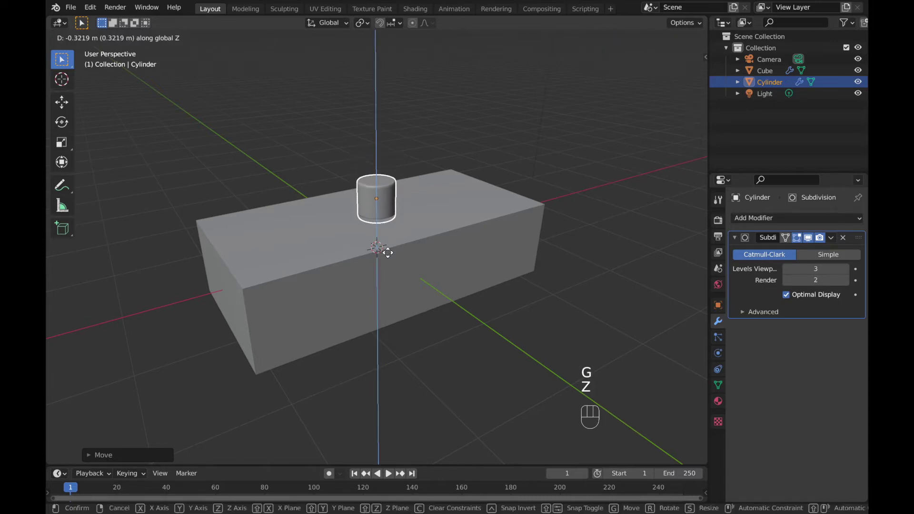
left_click(387, 264)
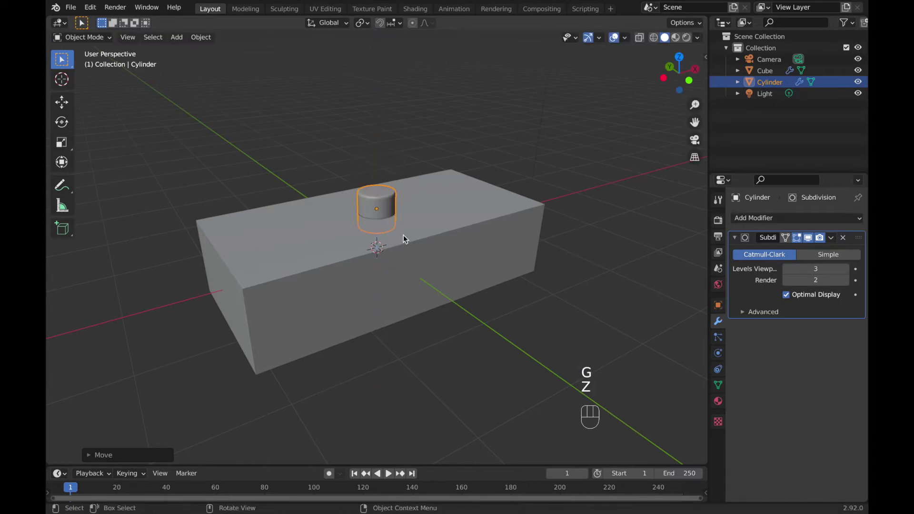
In top view, move the cylinder about 0.5 m in the negative Y direction with snapping
key("KP_7")
scroll(456, 146, "up", 1)
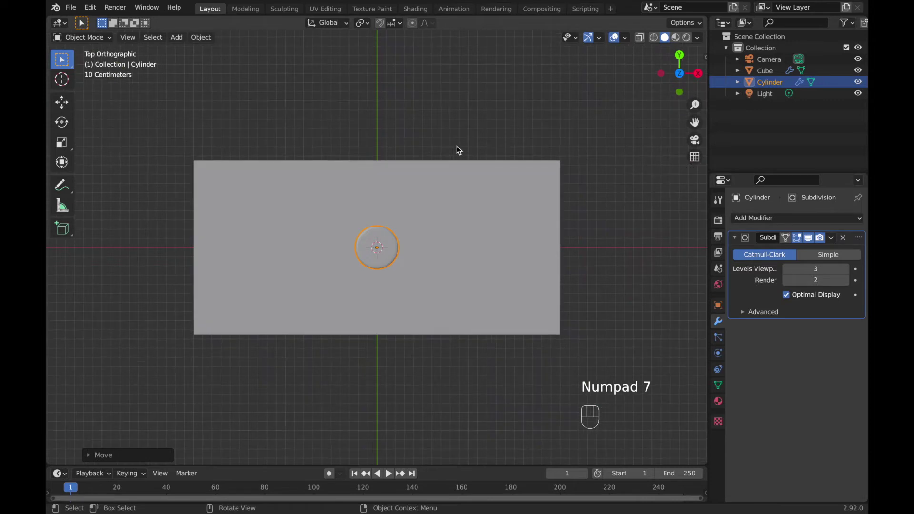
key("g")
key("y")
key("ctrl")
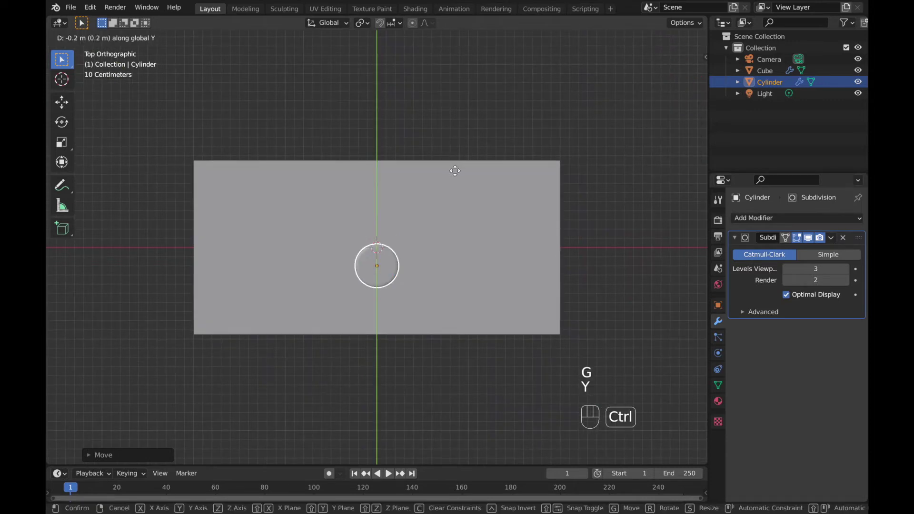
left_click(447, 194)
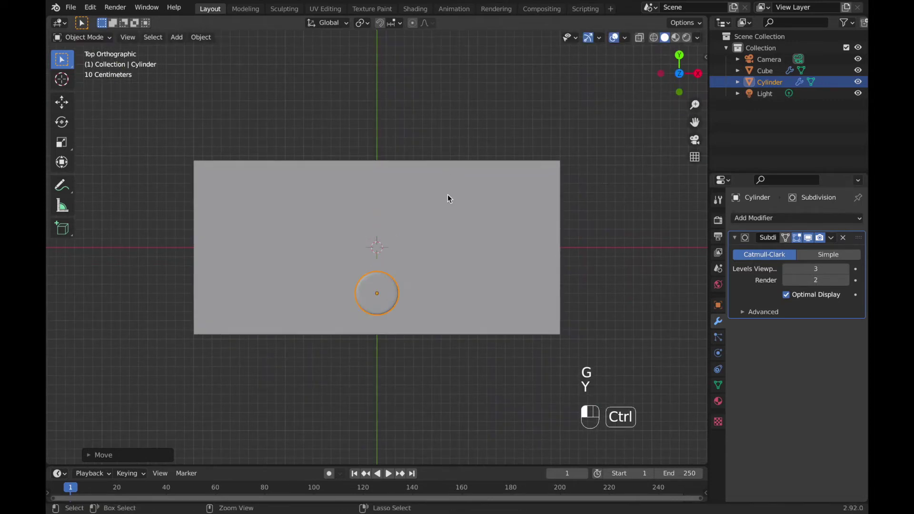
Move the cylinder about 1.3 m along X towards the block's end with snapping, and scale it up slightly
key("g")
key("x")
key("ctrl")
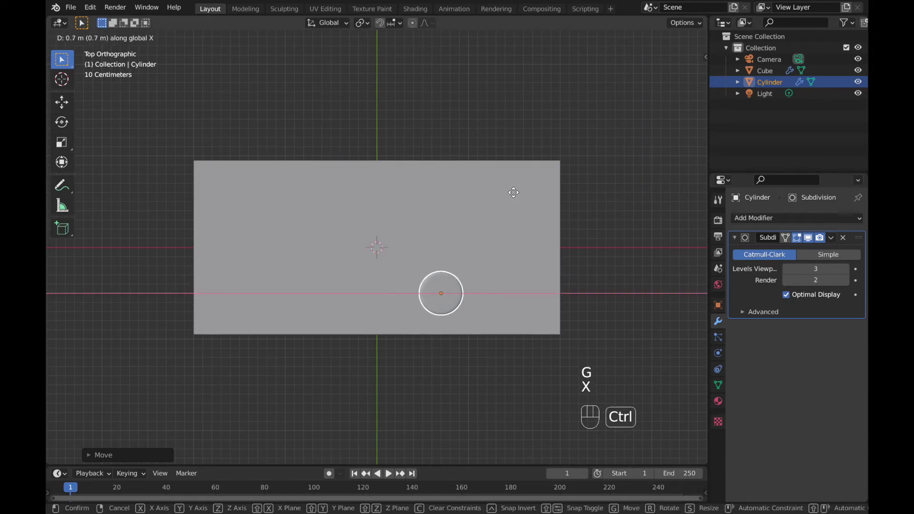
left_click(568, 204)
key("s")
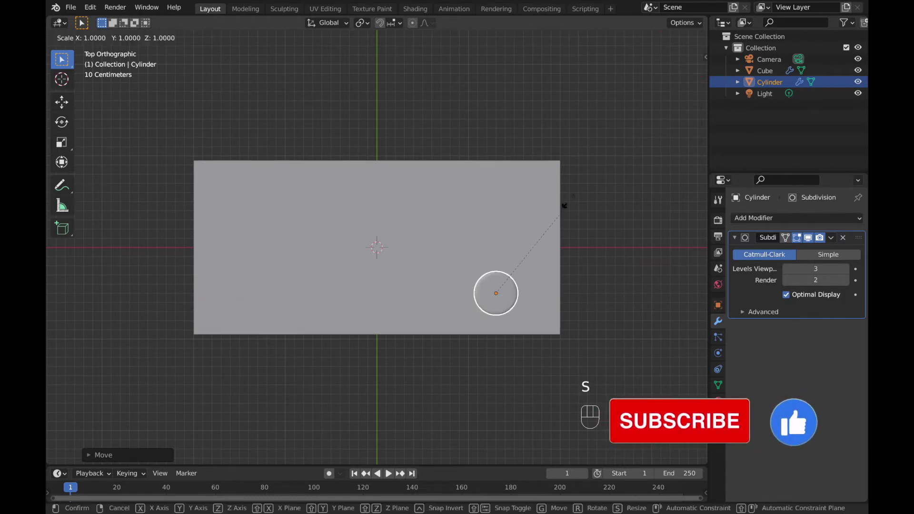
left_click(572, 181)
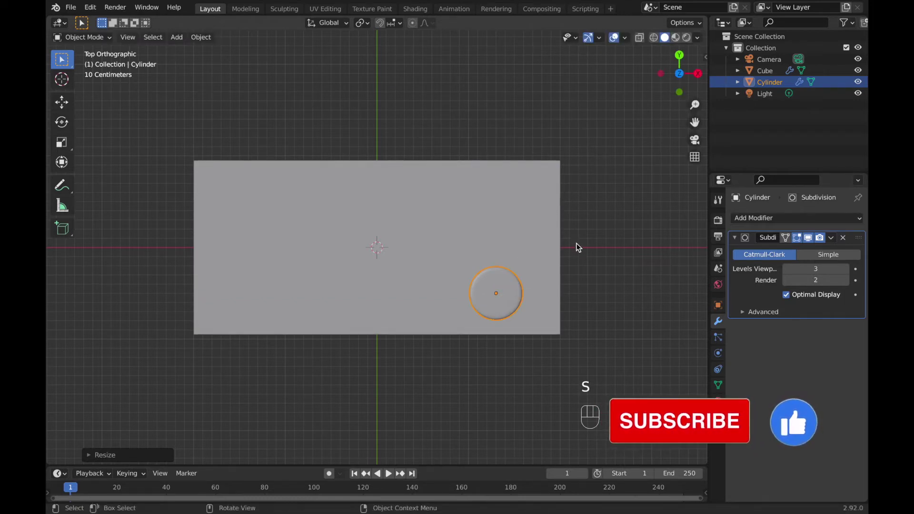
Duplicate the stud and move the copy 1.3 m in the negative X direction with snapping, to the block's middle
key("shift+d")
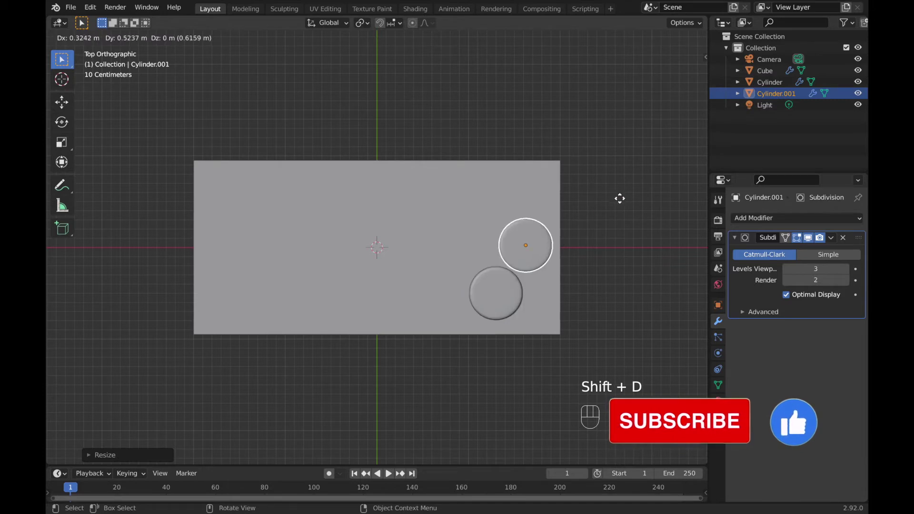
key("x")
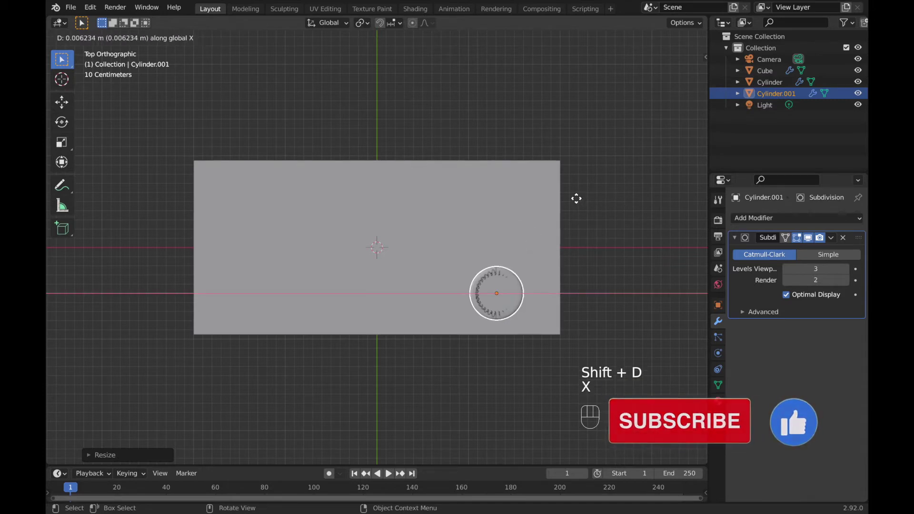
key("ctrl")
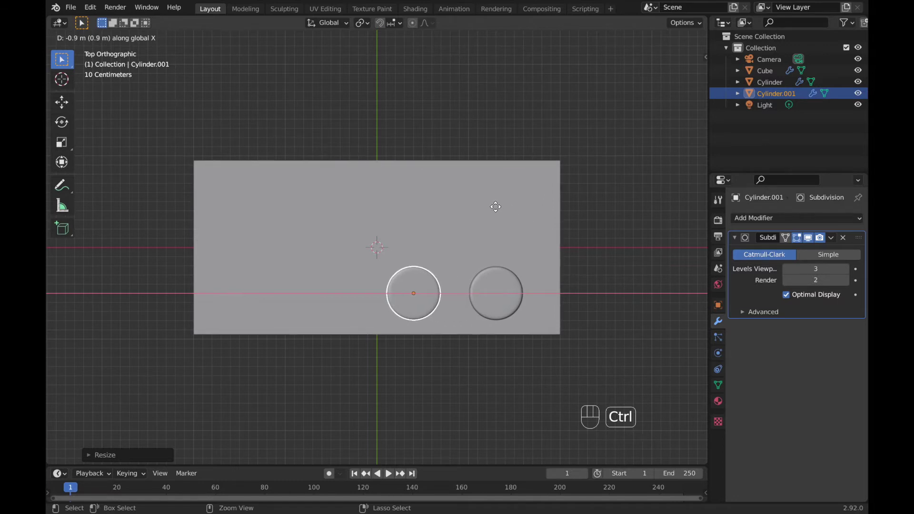
left_click(458, 210, "ctrl")
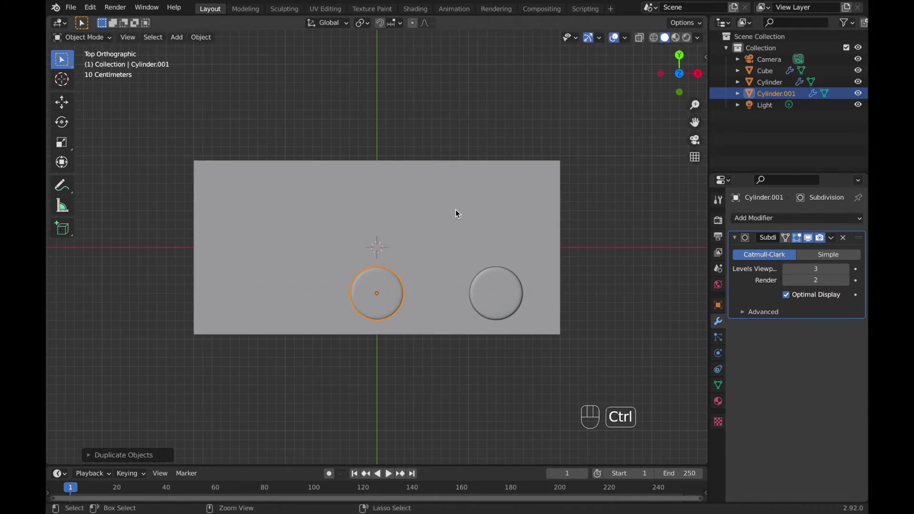
Duplicate the middle stud and move the copy another 1.3 m along negative X with snapping, towards the block's opposite end
key("shift+d")
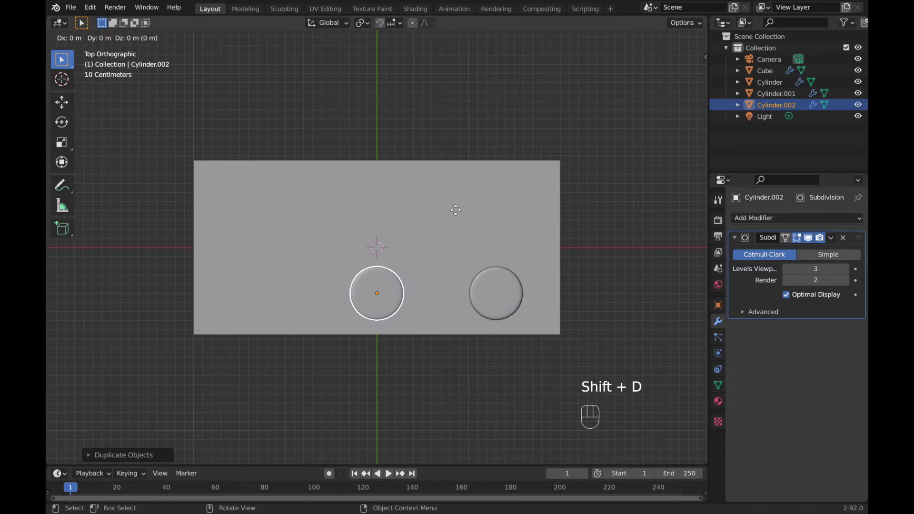
key("x")
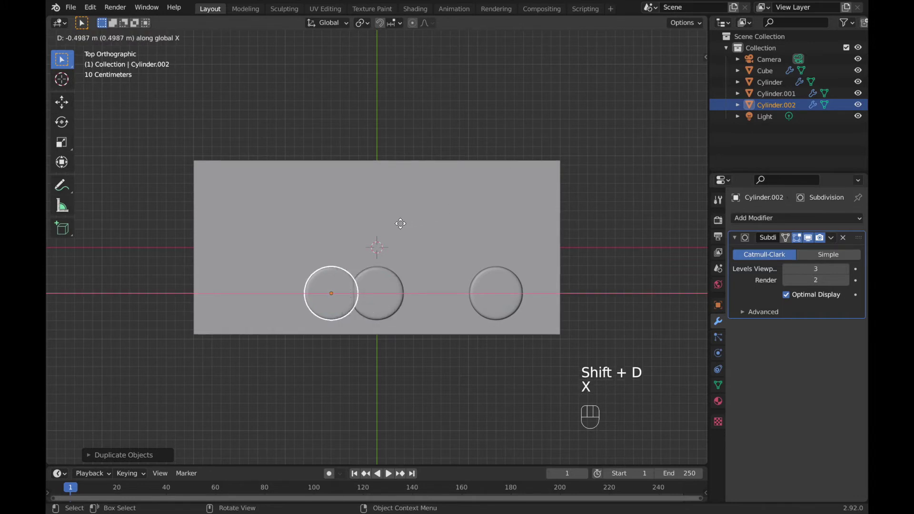
key("ctrl")
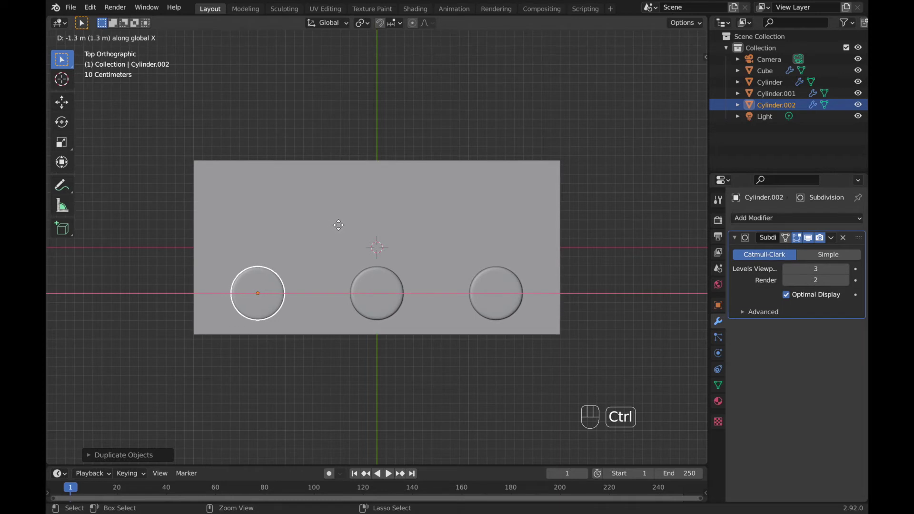
left_click(339, 225)
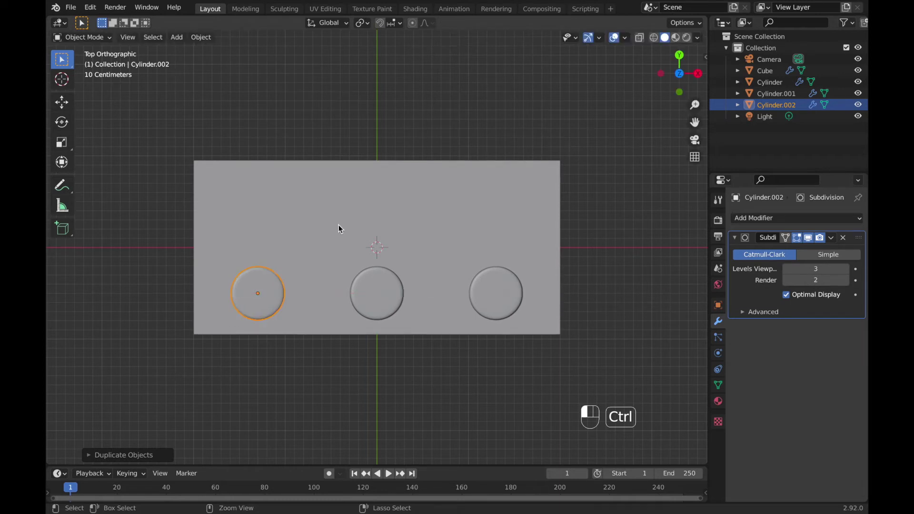
Duplicate the row of three studs and move the copies 1 m along positive Y with snapping to form a second row
left_click(373, 274, "shift")
left_click(499, 296, "shift")
key("shift")
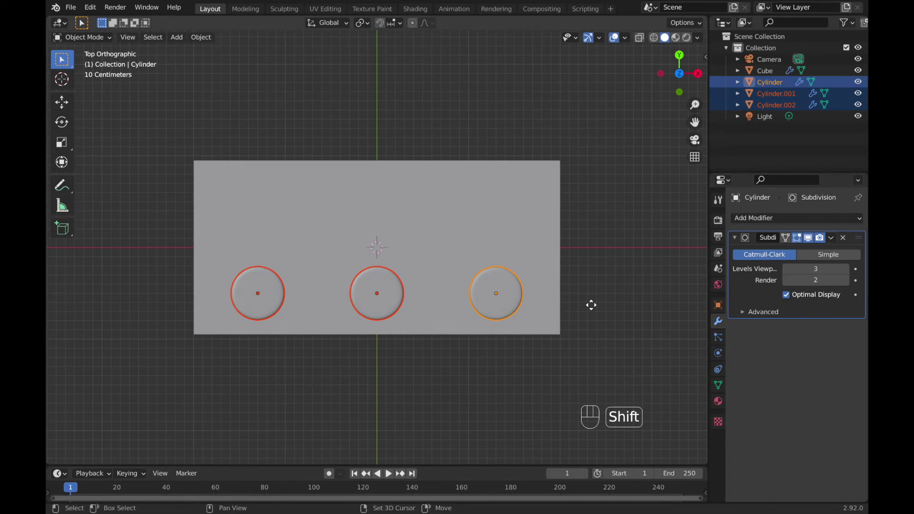
key("shift+d")
key("y")
key("ctrl")
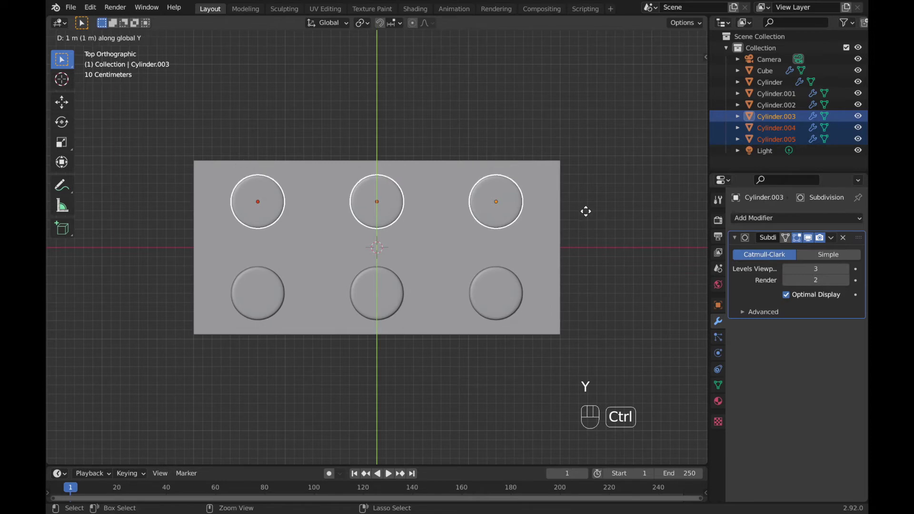
left_click(586, 213)
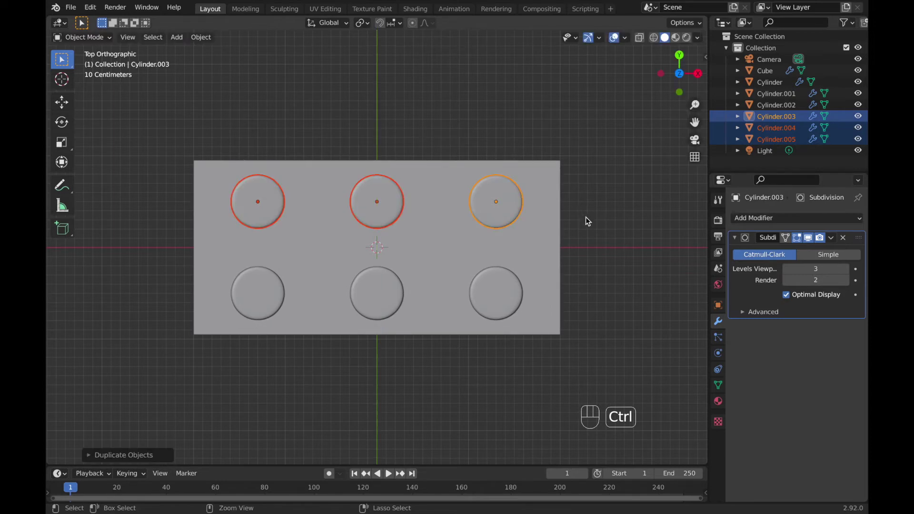
Lower all six studs together along Z so that less of them protrudes from the block's top face, and deselect everything
middle_click_drag(587, 276, 545, 176)
left_click(283, 196, "shift")
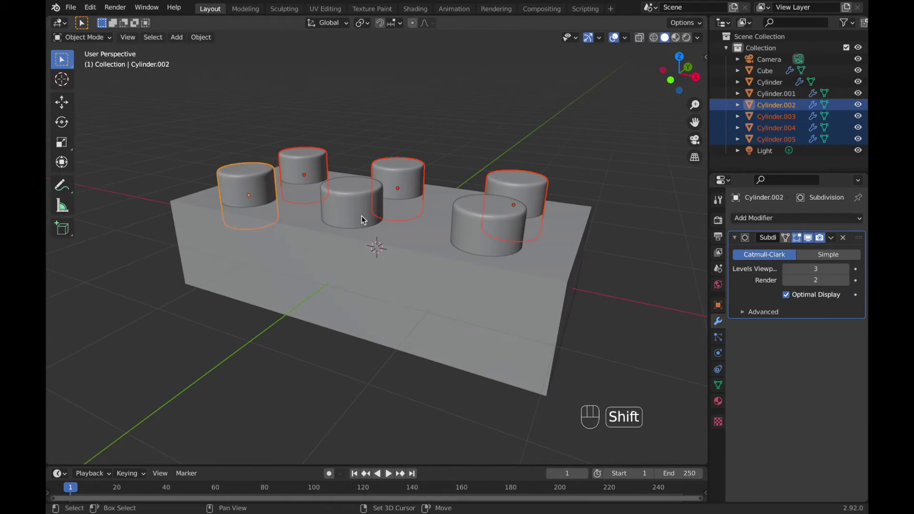
left_click(471, 226, "shift")
left_click(352, 204, "shift")
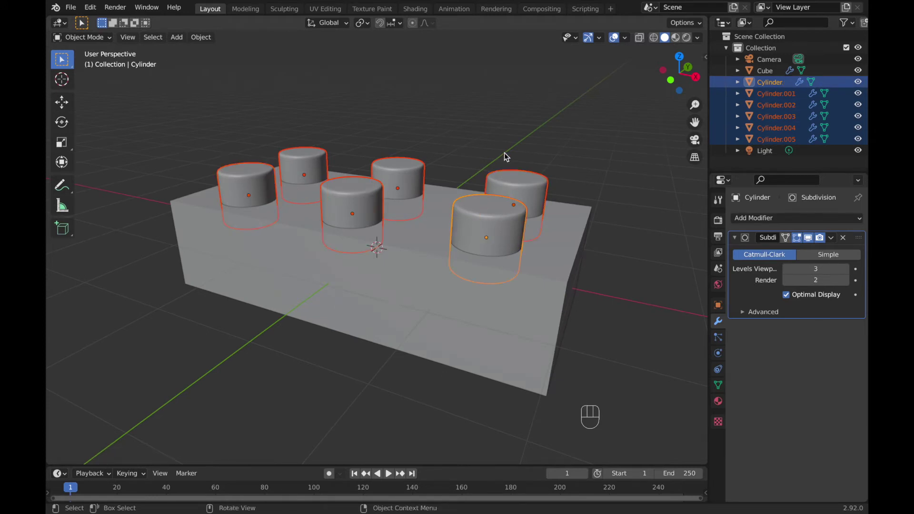
key("g")
key("z")
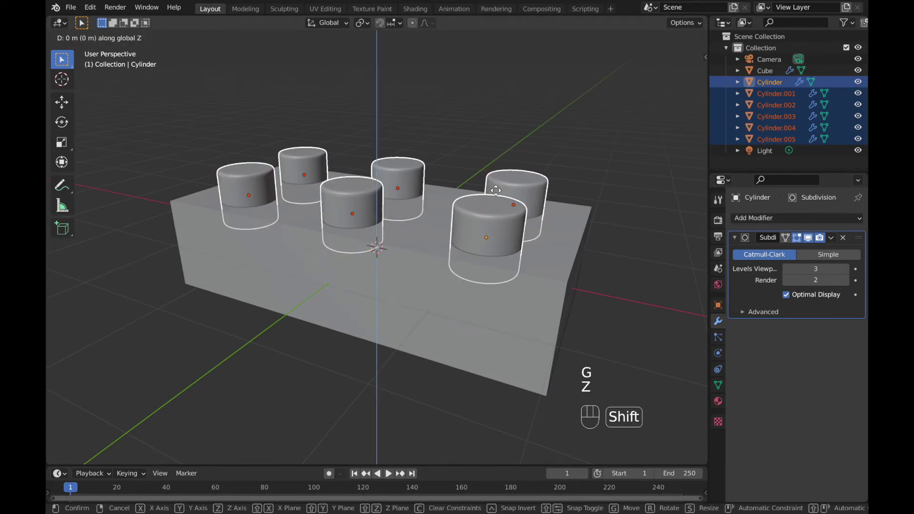
left_click(495, 249)
key("a")
key("a")
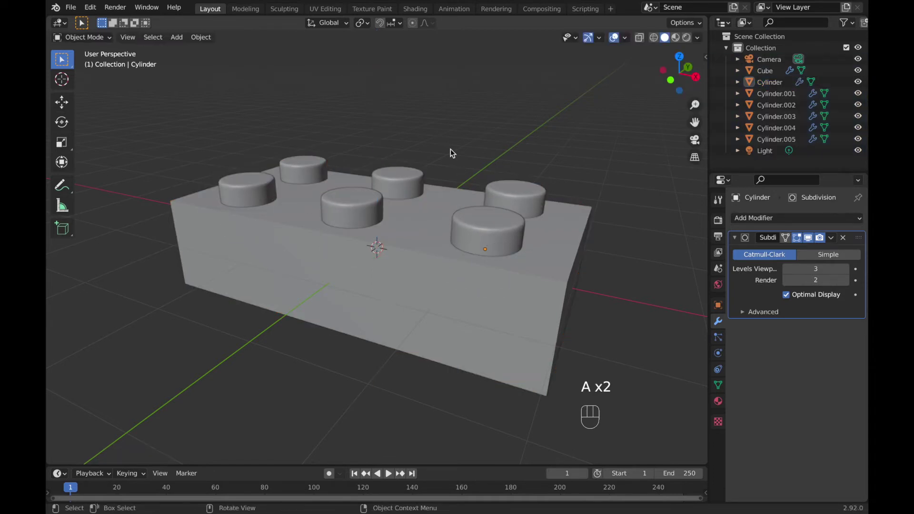
Add a Bevel modifier to the block's body
left_click(423, 254)
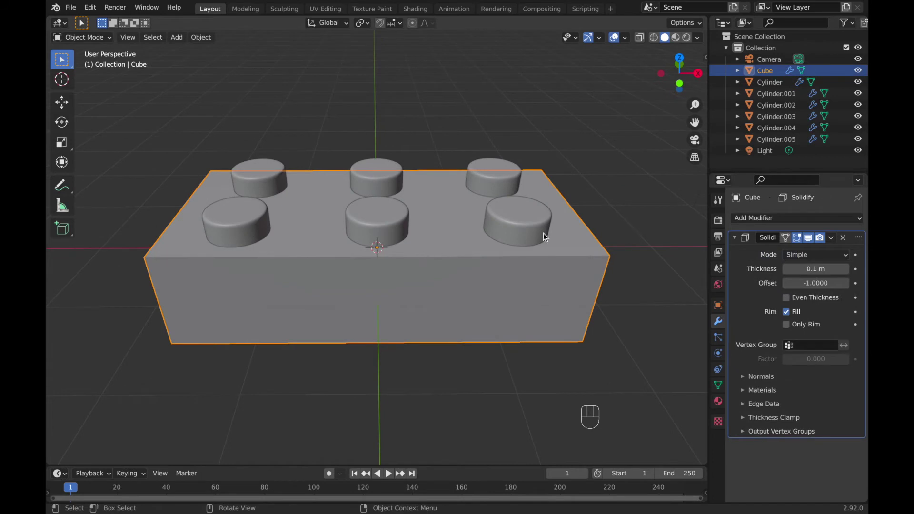
left_click(743, 220)
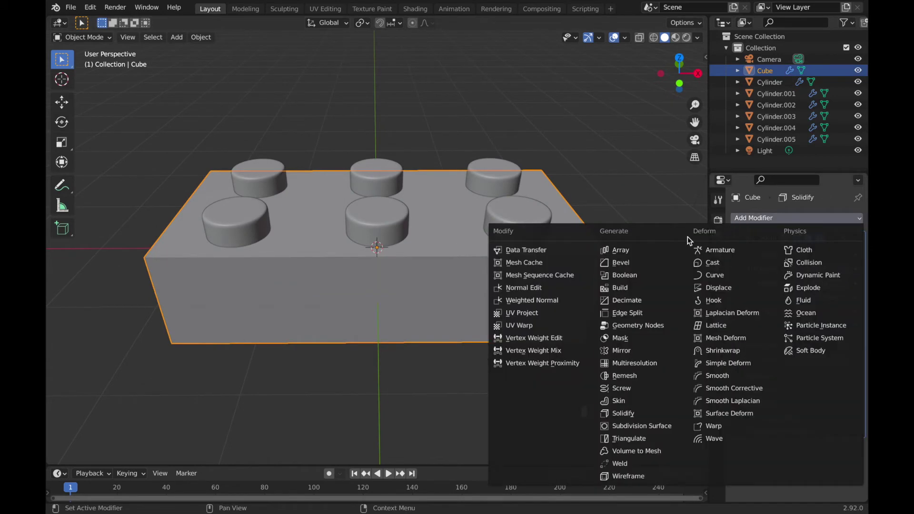
left_click(645, 261)
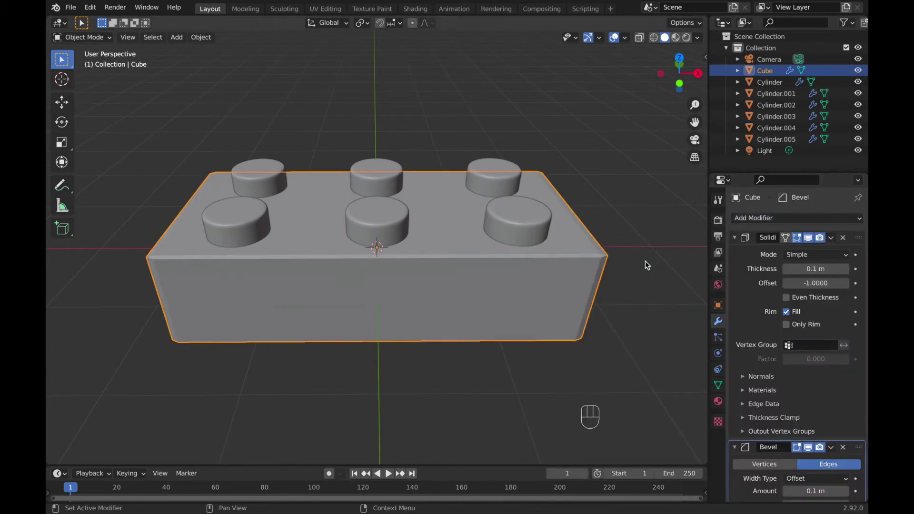
Set the body's bevel to 3 segments with an amount of 0.13 m
scroll(765, 356, "down", 5)
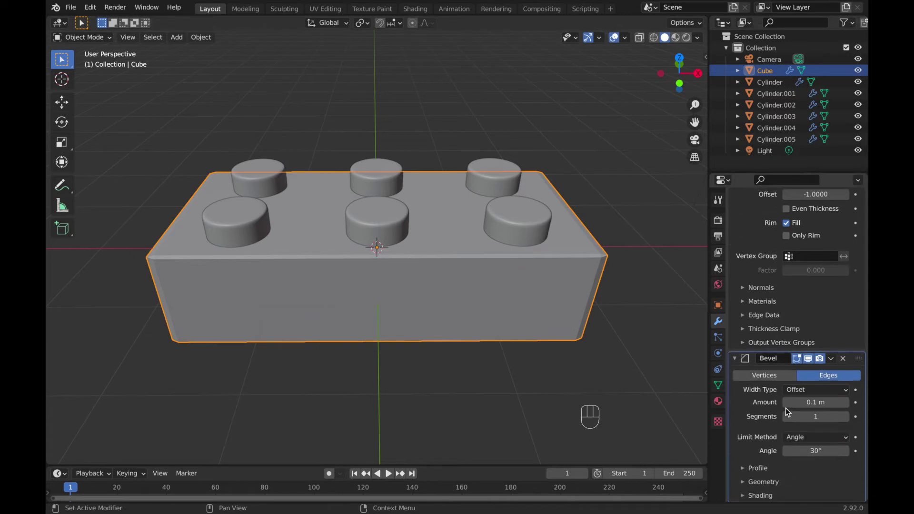
left_click_drag(807, 403, 807, 403, "shift")
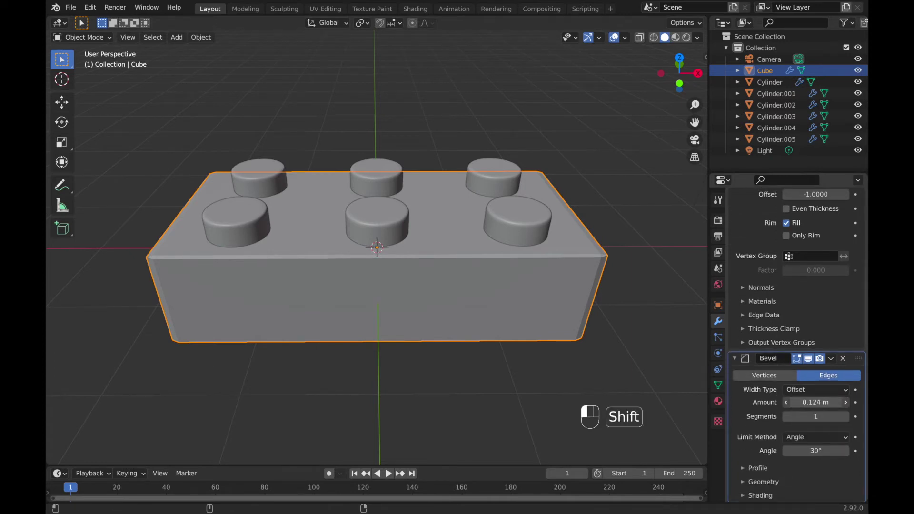
mouse_move(808, 402)
left_mouse_down("shift")
mouse_move(790, 403)
mouse_move(821, 402)
left_mouse_up("shift")
left_click(846, 418)
left_click(846, 418)
left_click_drag(832, 406, 862, 405, "shift")
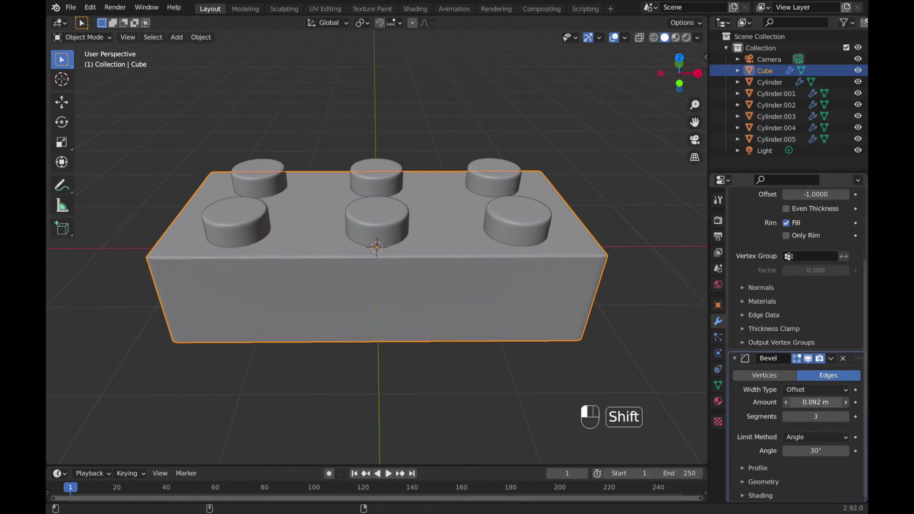
left_click_drag(816, 403, 838, 403, "shift")
Change the base color of the body's material to orange, with hue about 0.061 and full saturation
middle_click_drag(607, 344, 581, 347)
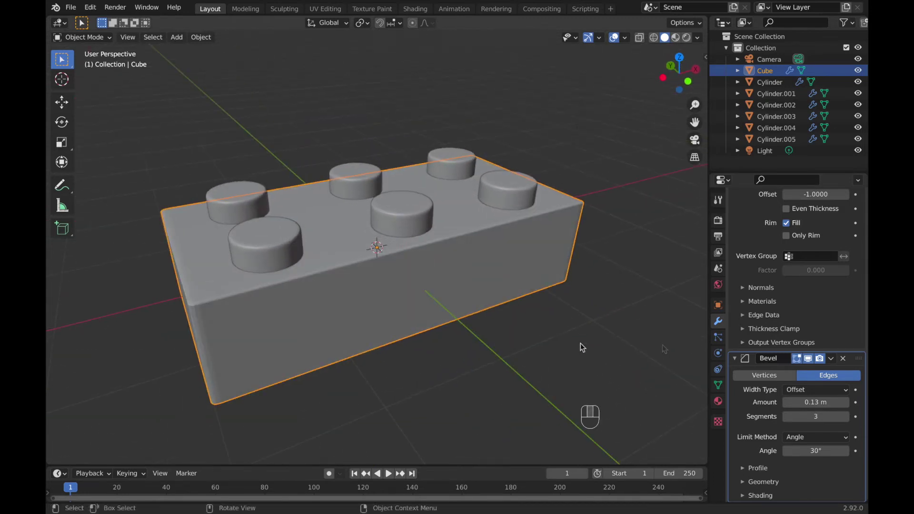
left_click(718, 401)
scroll(772, 388, "up", 5)
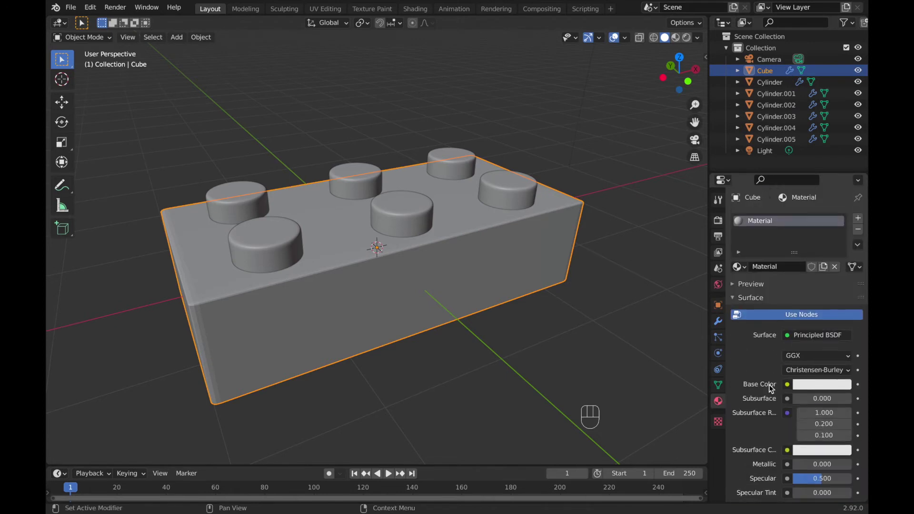
left_click(827, 389)
left_click_drag(779, 275, 771, 294)
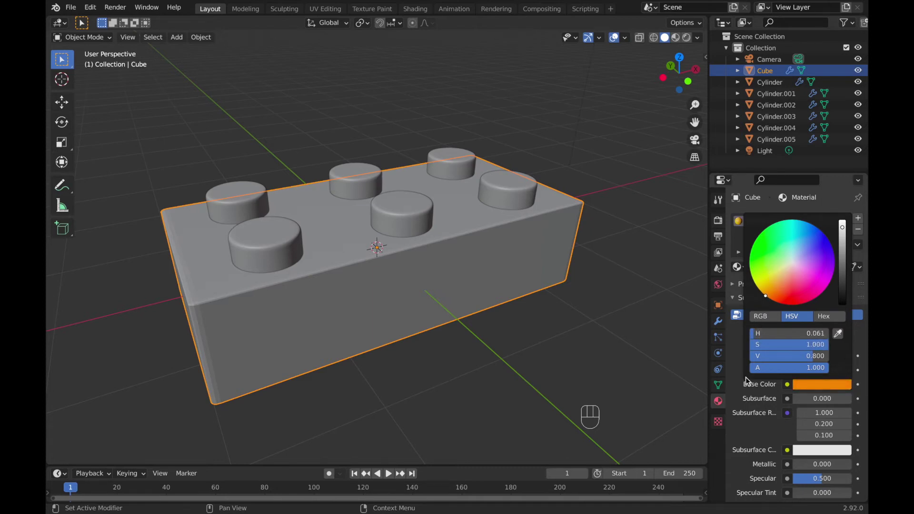
Set the orange material's Specular to 1.000 and raise its Roughness
scroll(747, 385, "down", 3)
left_click_drag(815, 410, 853, 410)
left_click_drag(825, 440, 857, 440)
scroll(799, 441, "up", 3)
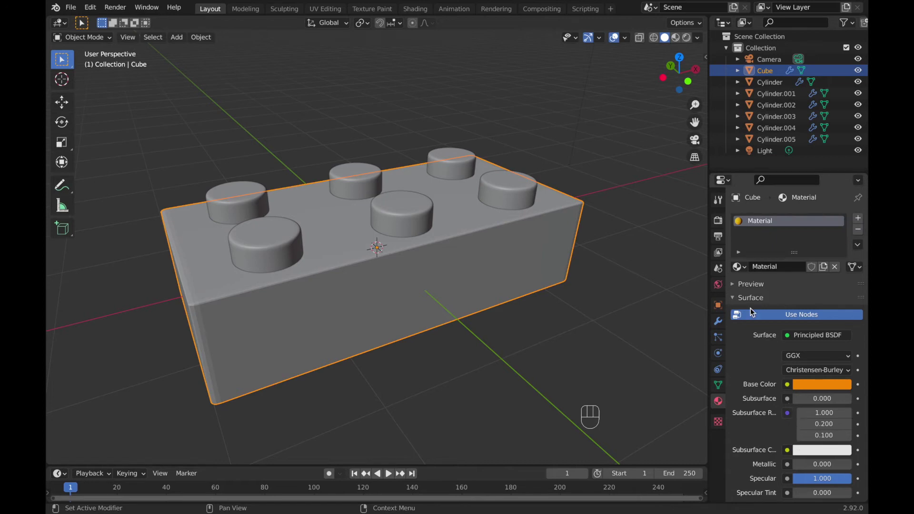
Show the viewport in rendered shading and assign the body's existing orange material to the front-row stud at the positive X end
left_click(689, 39)
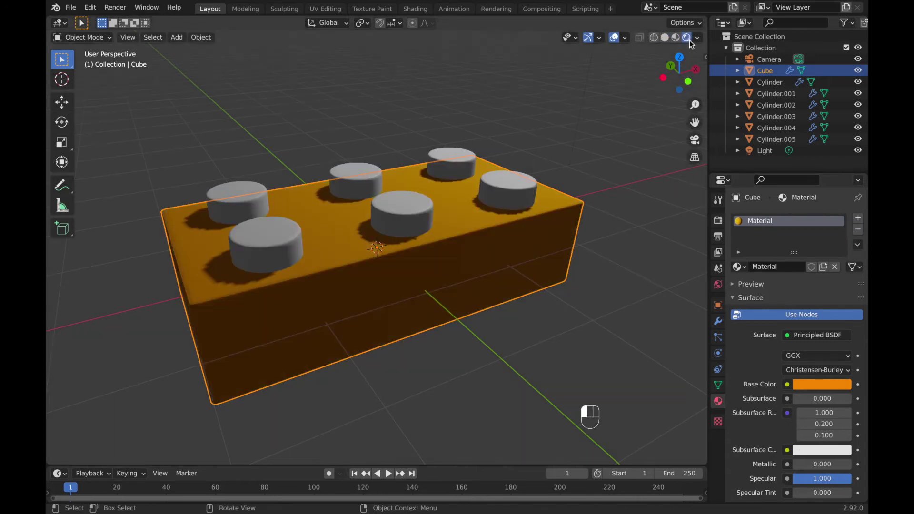
middle_click_drag(570, 191, 581, 198)
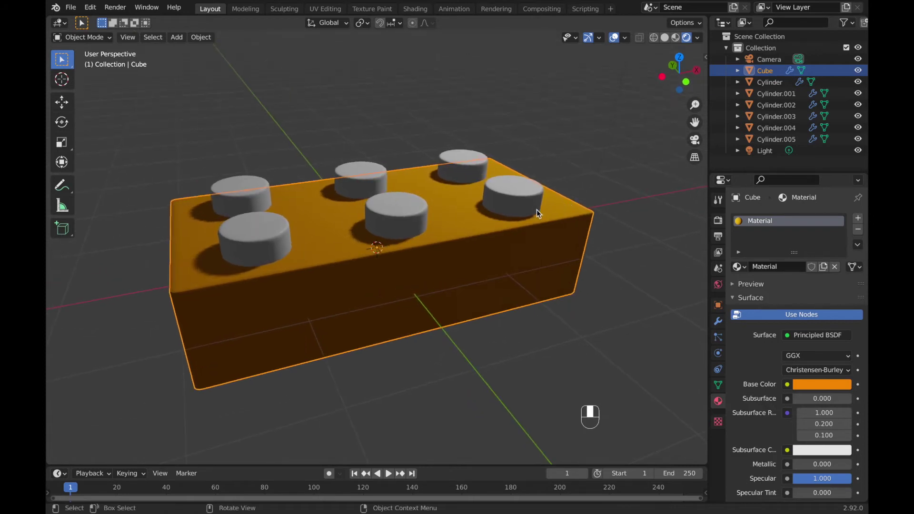
left_click(516, 201)
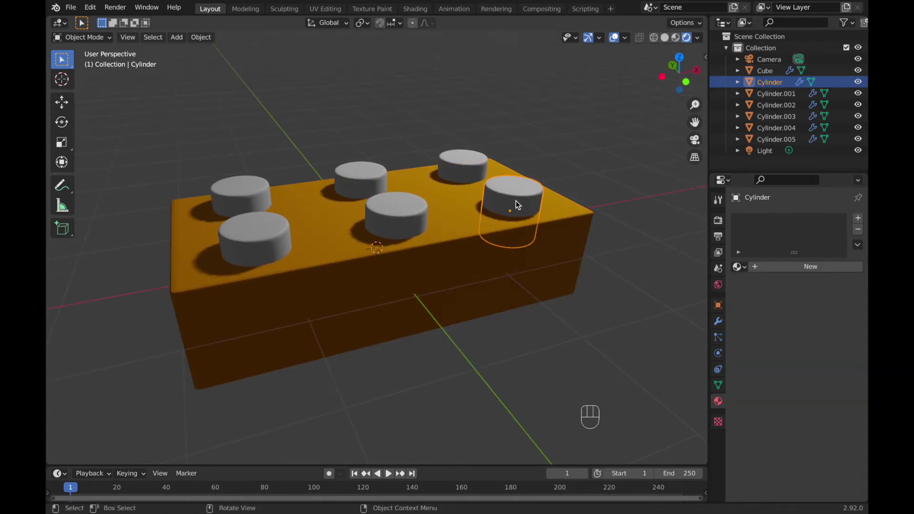
left_click(738, 268)
left_click(730, 284)
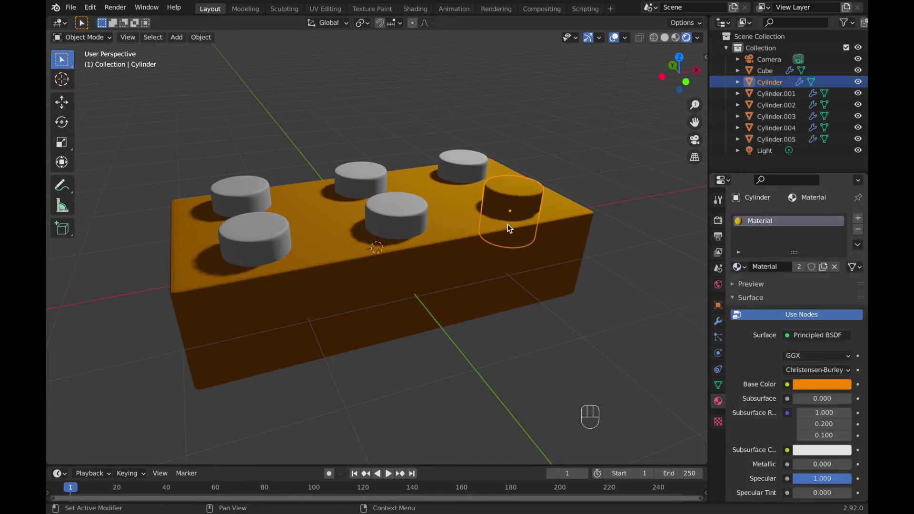
Assign the same orange material to the other two studs of the front row
left_click(407, 207)
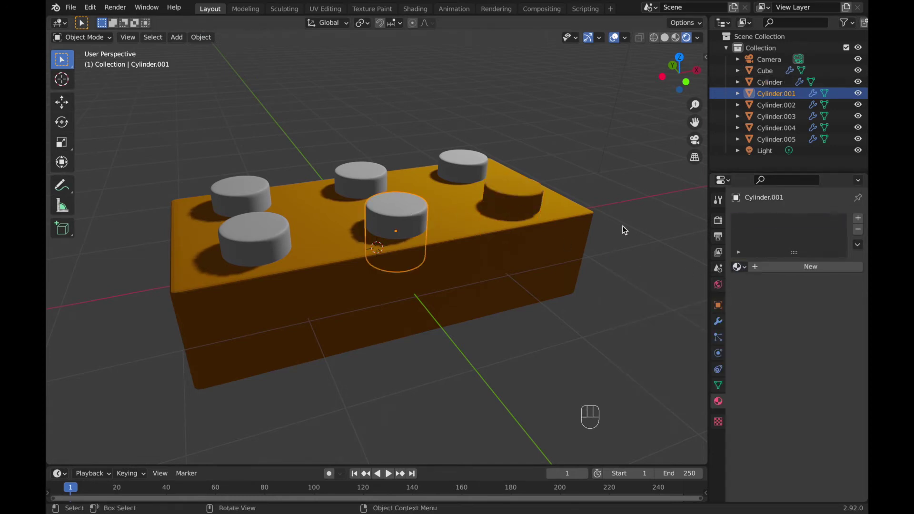
left_click(739, 267)
left_click(721, 284)
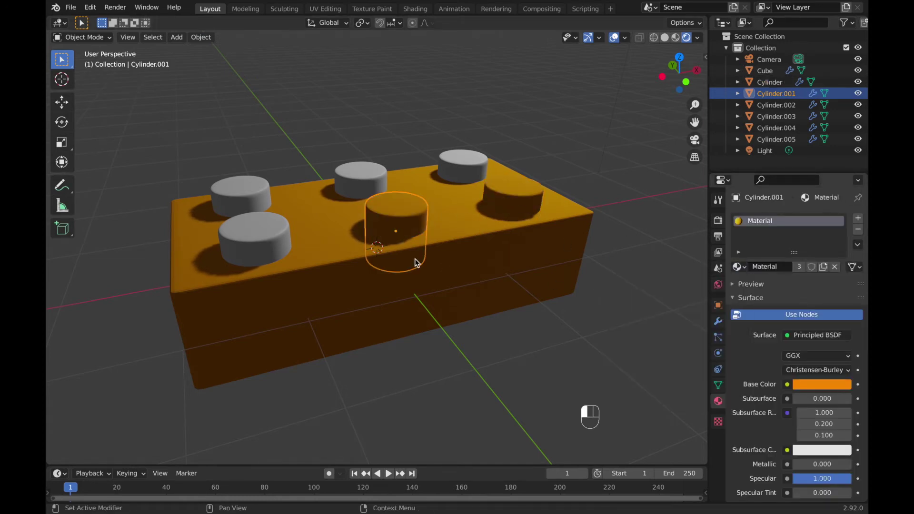
left_click(269, 238)
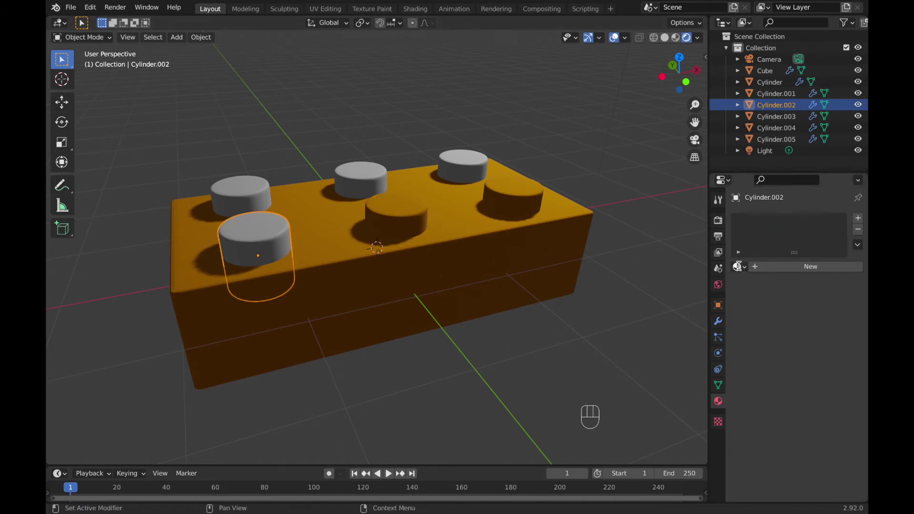
left_click(739, 267)
key("Return")
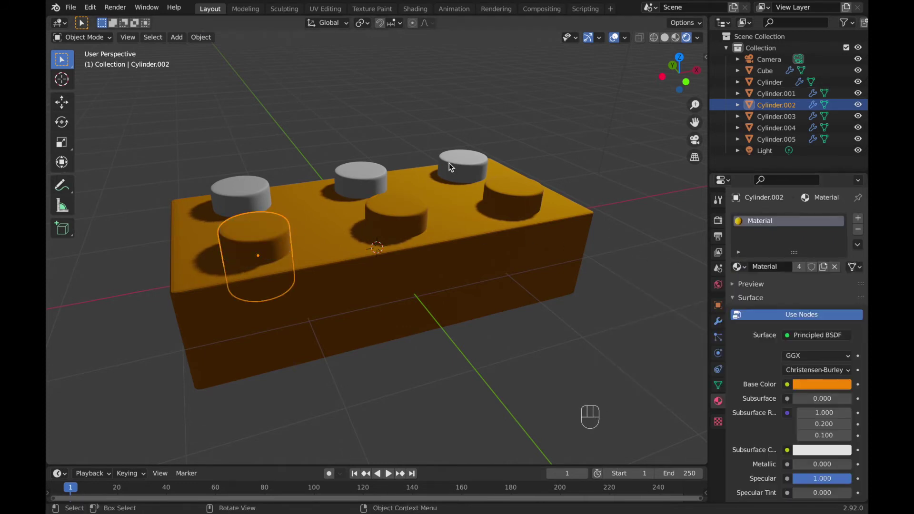
Assign the existing orange material to all three studs of the back row
left_click(461, 172)
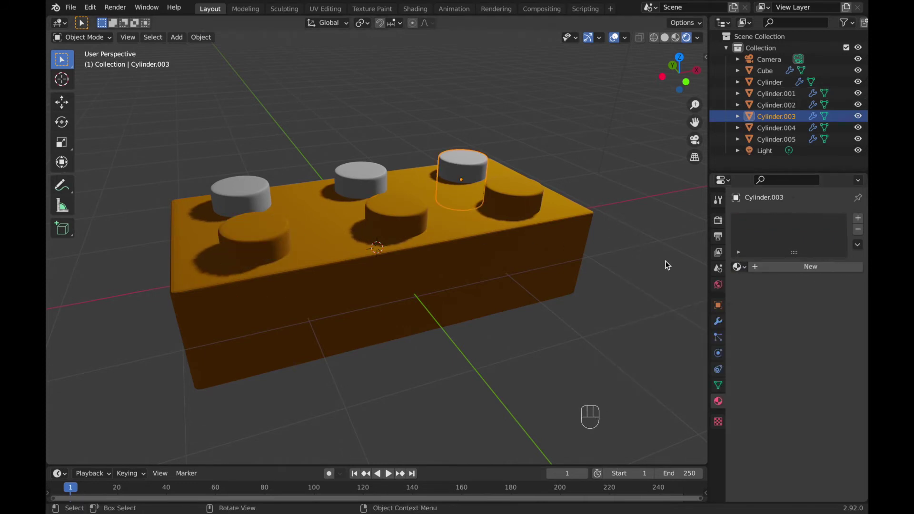
left_click(743, 268)
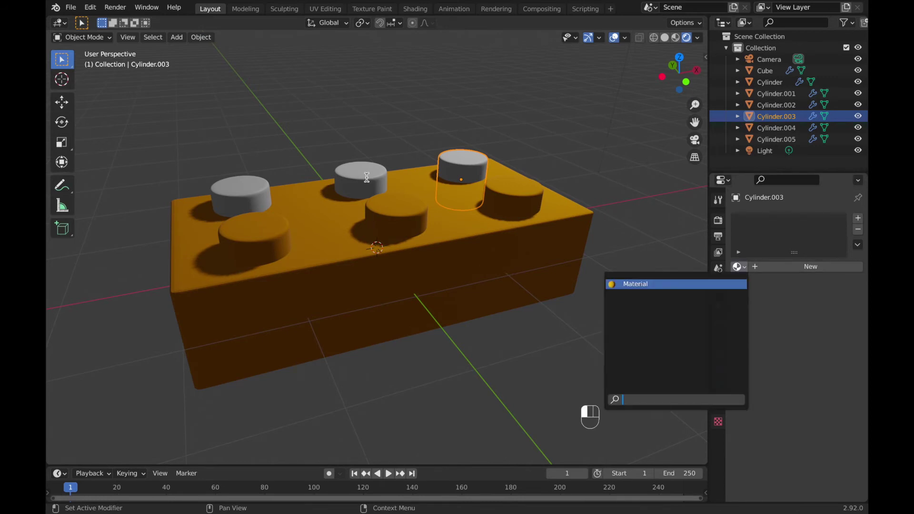
key("Return")
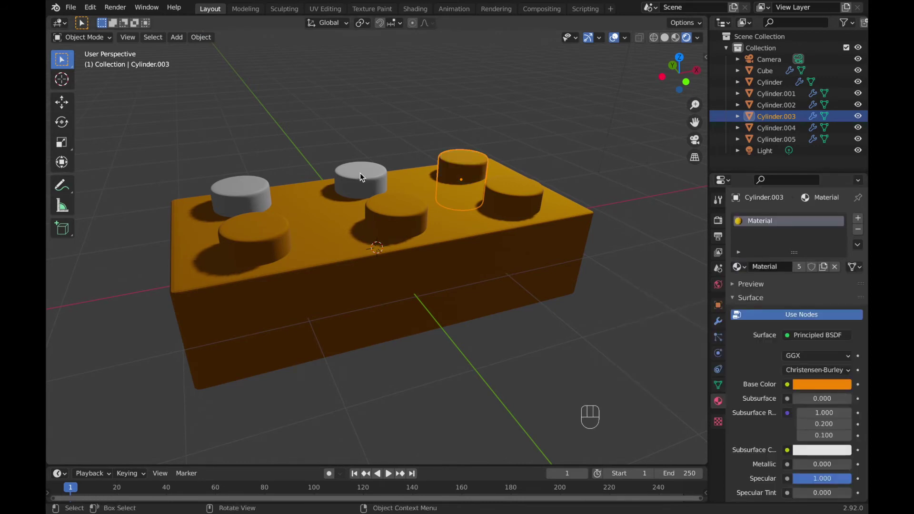
left_click(360, 173)
left_click(744, 269)
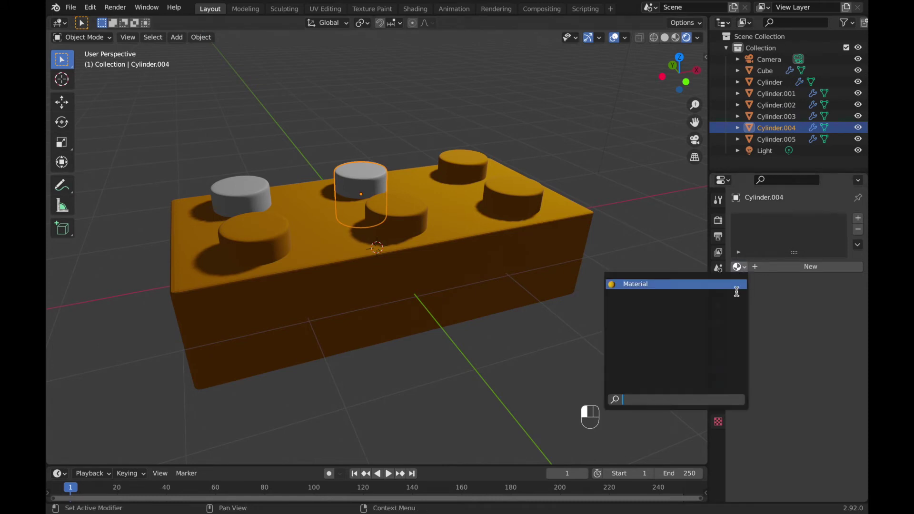
key("Return")
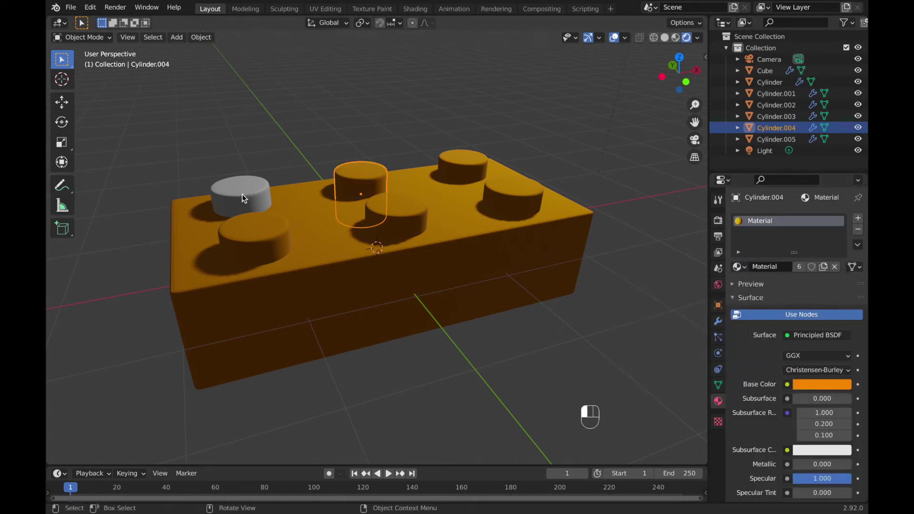
left_click(242, 195)
left_click(740, 267)
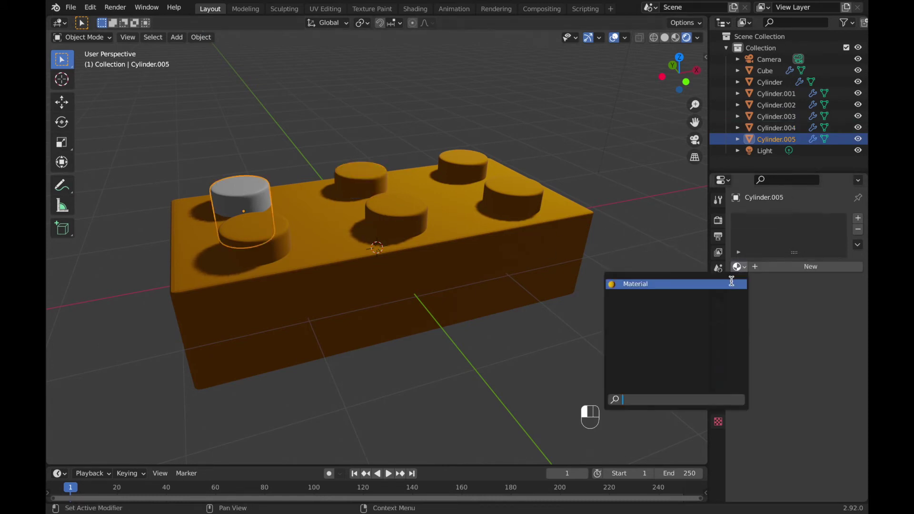
left_click(729, 284)
middle_click_drag(555, 189, 544, 191)
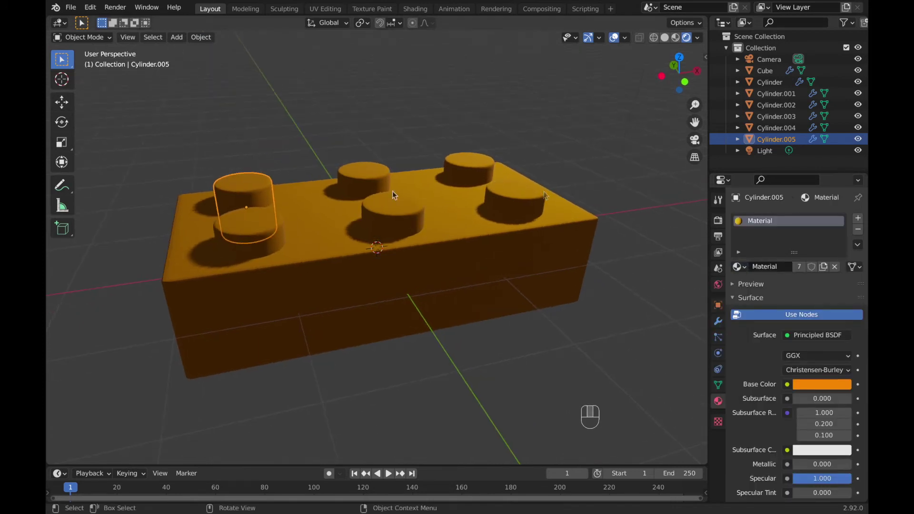
Return the viewport to solid shading and delete the point light above the brick
left_click(665, 38)
scroll(609, 90, "down", 8)
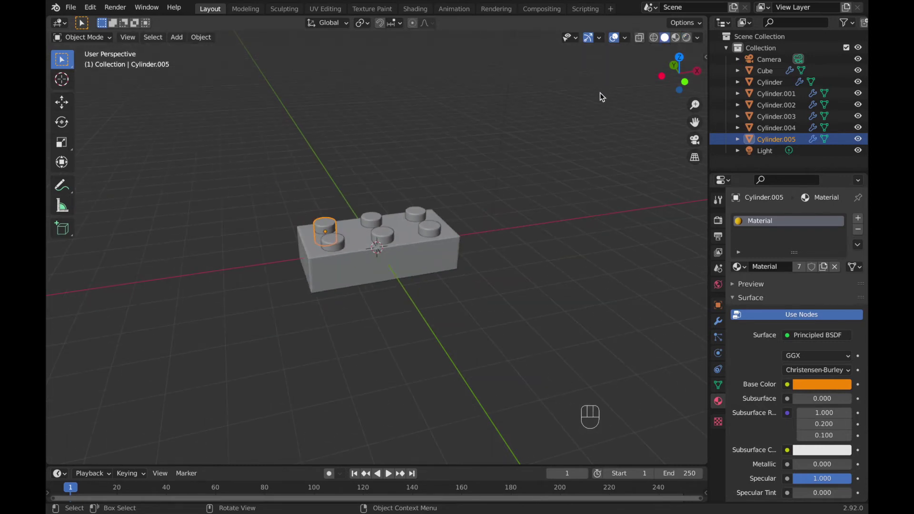
left_click(457, 111)
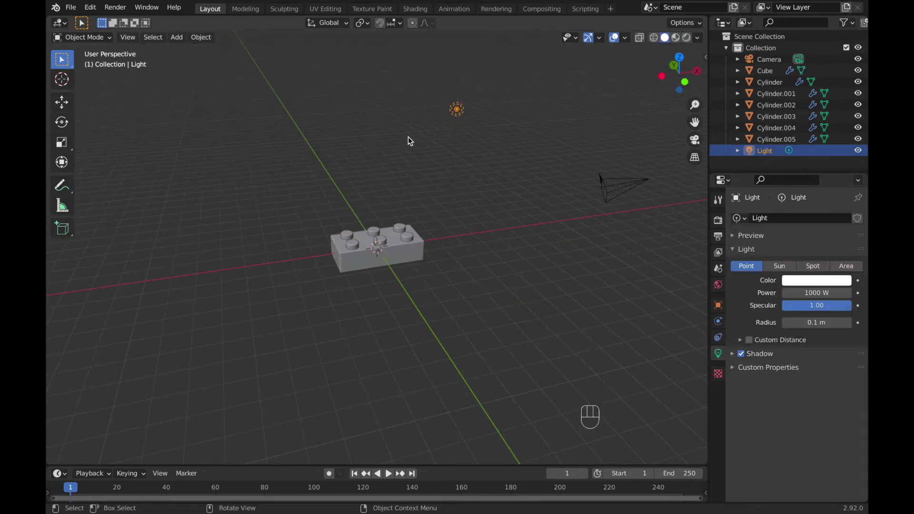
key("x")
left_click(399, 141)
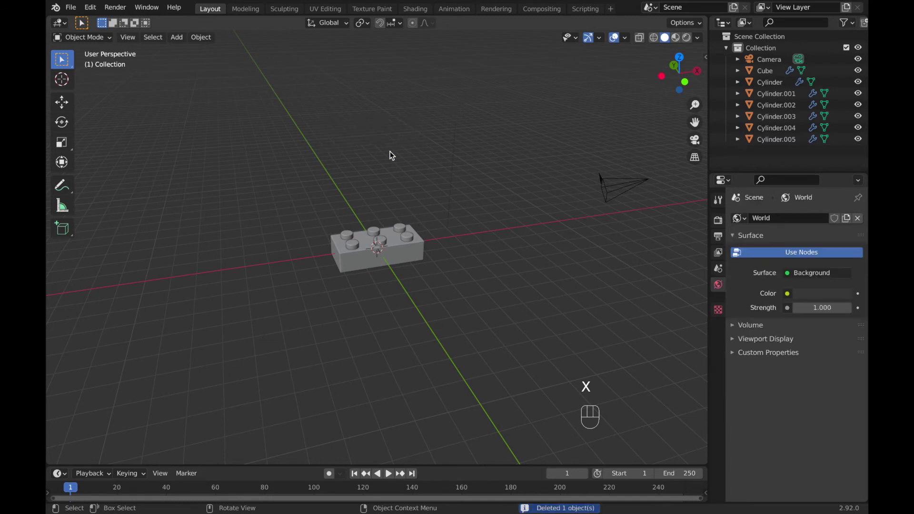
Add a Sun light and raise it along the Z axis to sit above the brick
key("shift+a")
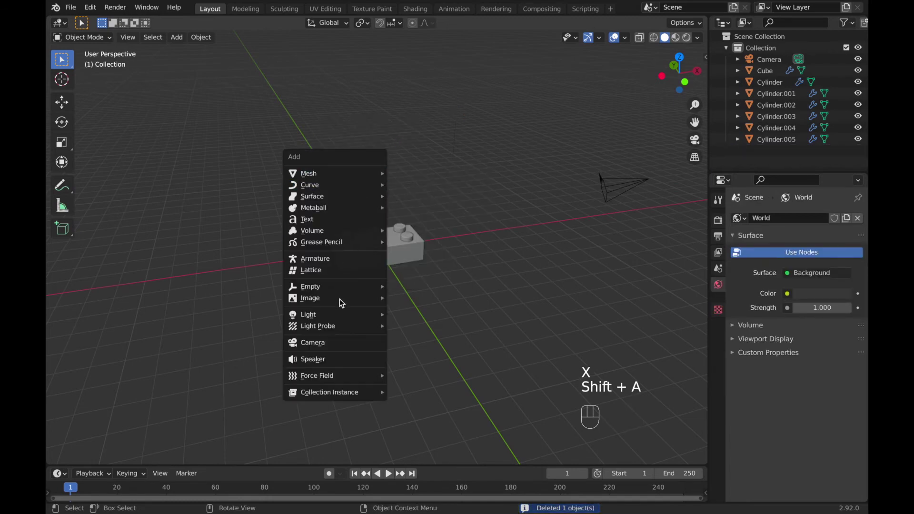
mouse_move(339, 312)
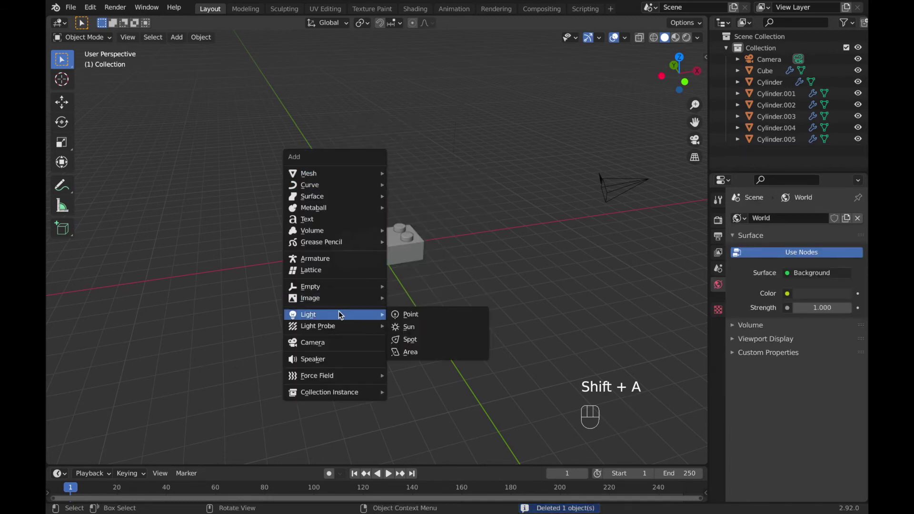
left_click(407, 328)
scroll(422, 279, "up", 4)
key("g")
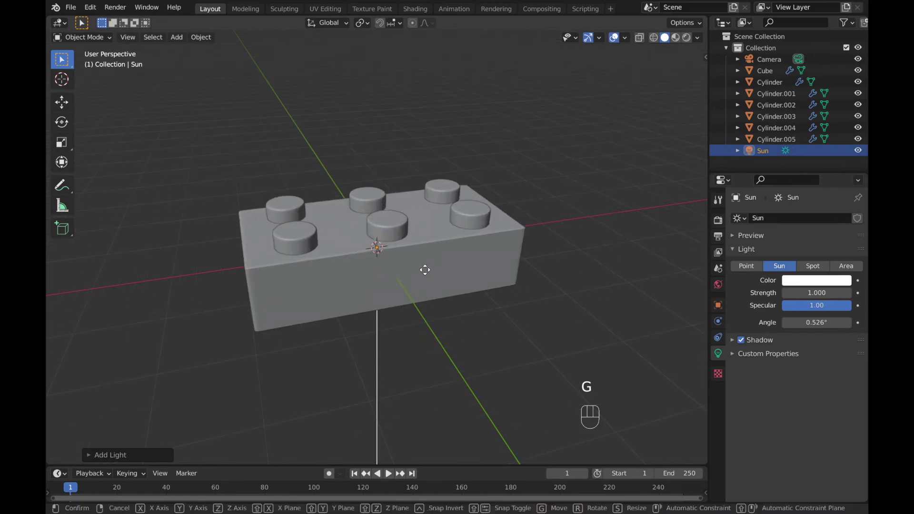
key("z")
left_click(427, 157)
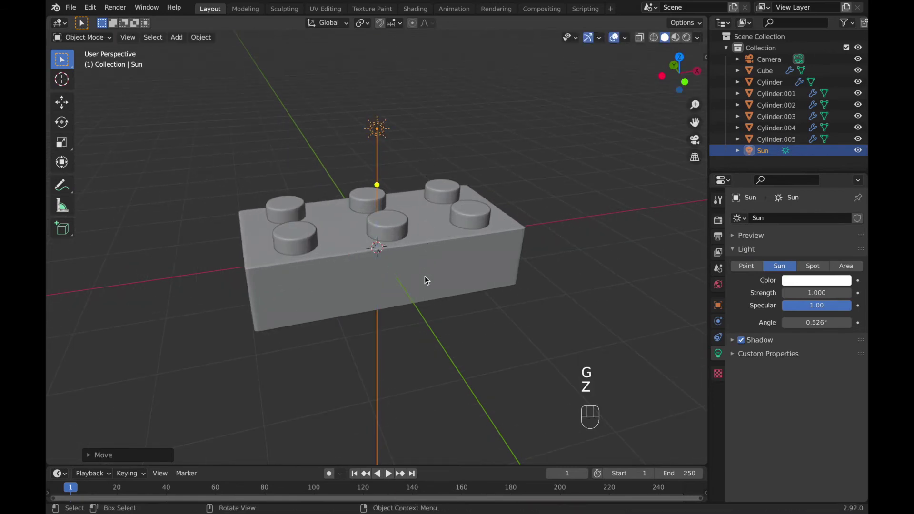
Tilt the sun light about -20 degrees around the global Y axis, keeping its heading around Z
key("r")
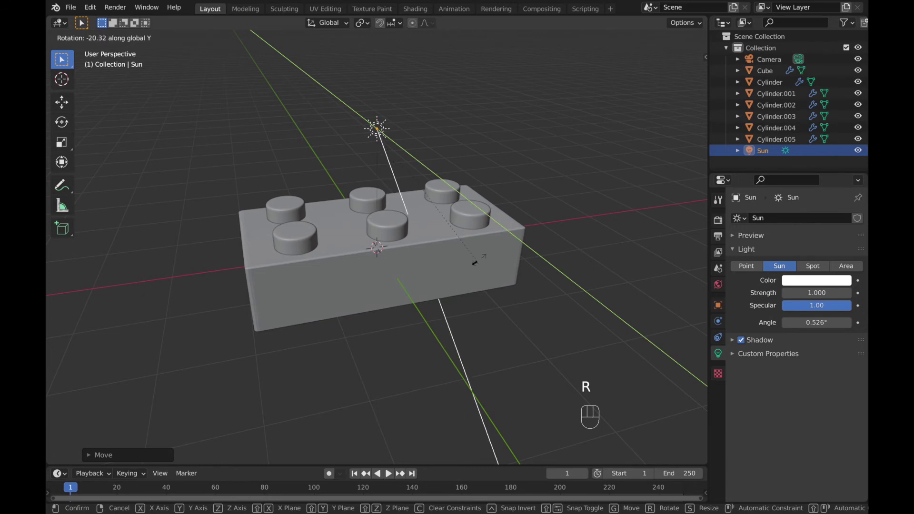
left_click(533, 316)
key("r")
key("z")
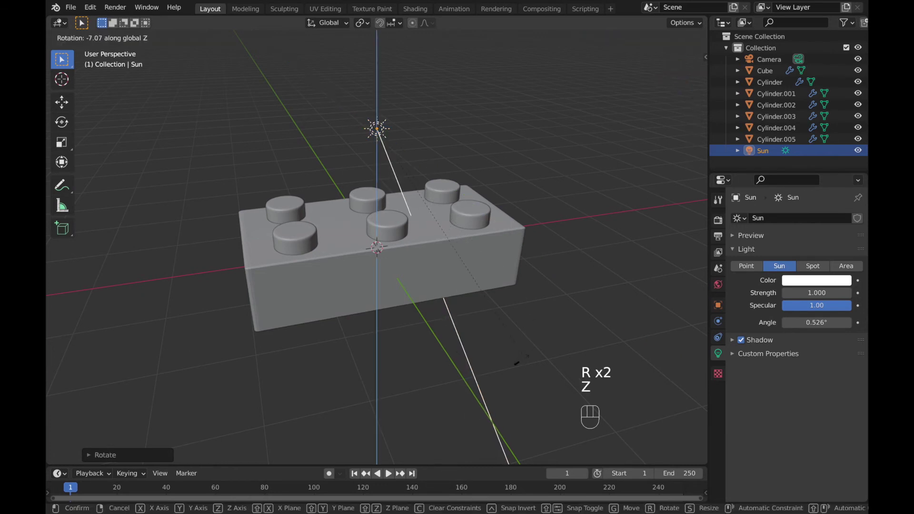
left_click(522, 246)
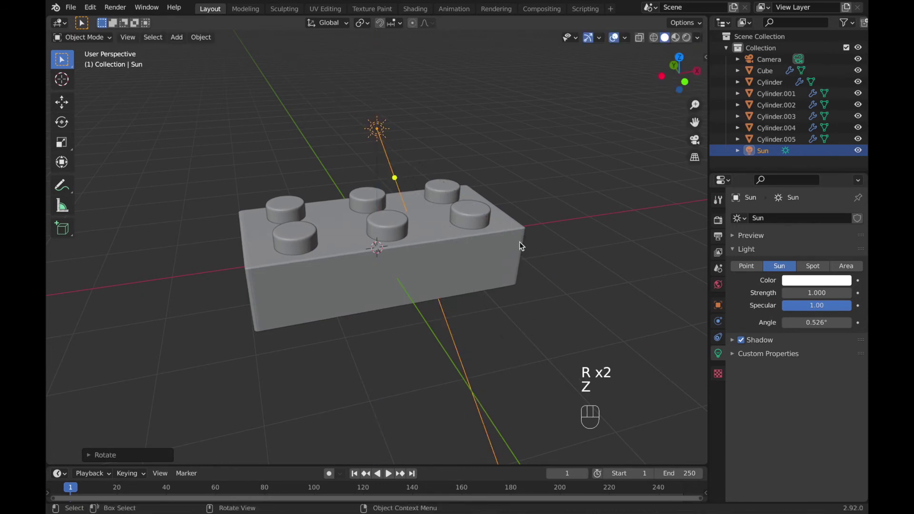
Show the viewport in rendered shading and rotate the sun light about 60 degrees around the global Z axis
left_click(689, 39)
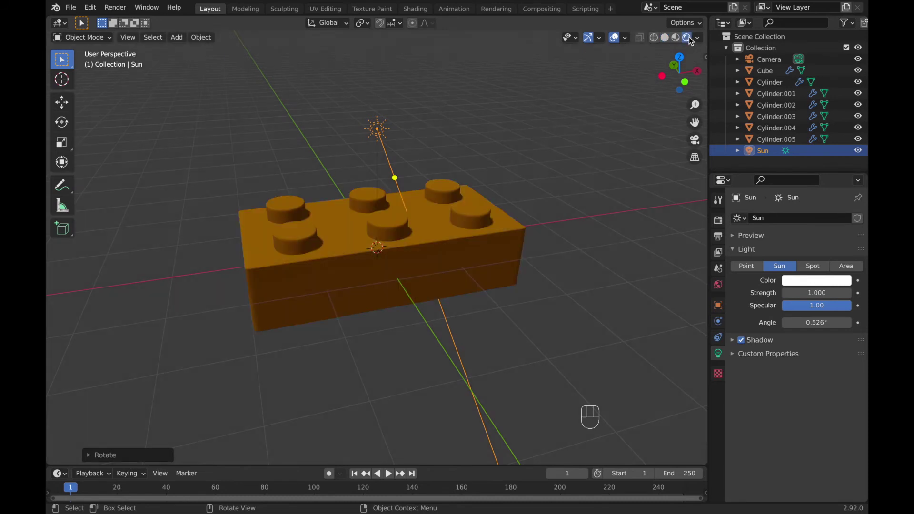
right_click_drag(578, 193, 474, 236)
key("r")
key("z")
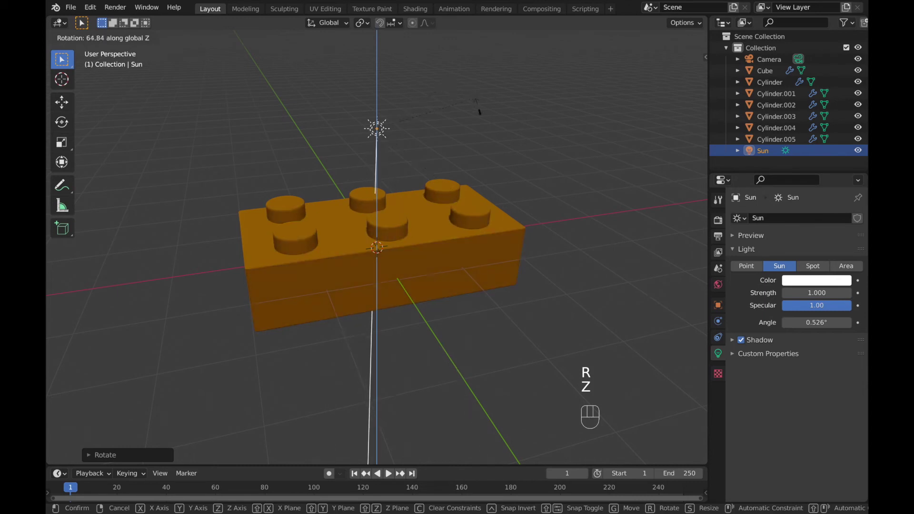
left_click(489, 106)
Tilt the sun light about -6 degrees around the global Y axis, and return the viewport to solid shading
key("r")
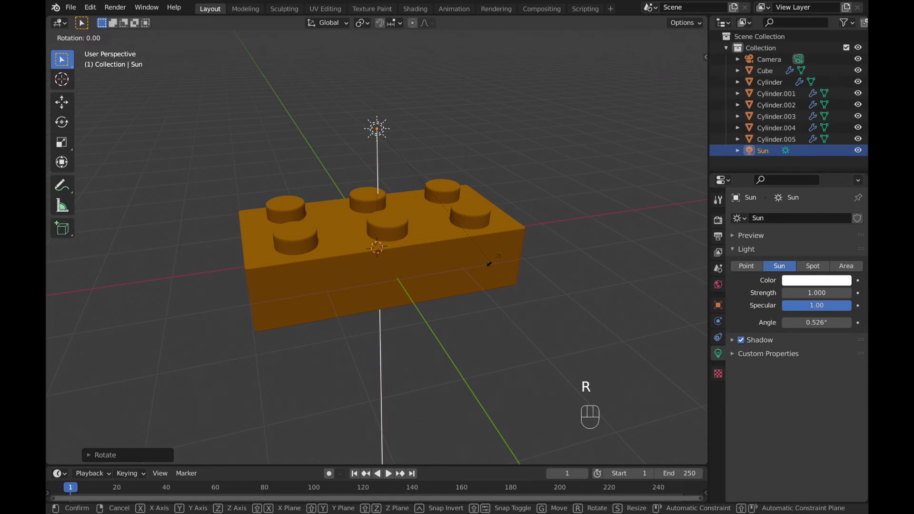
key("y")
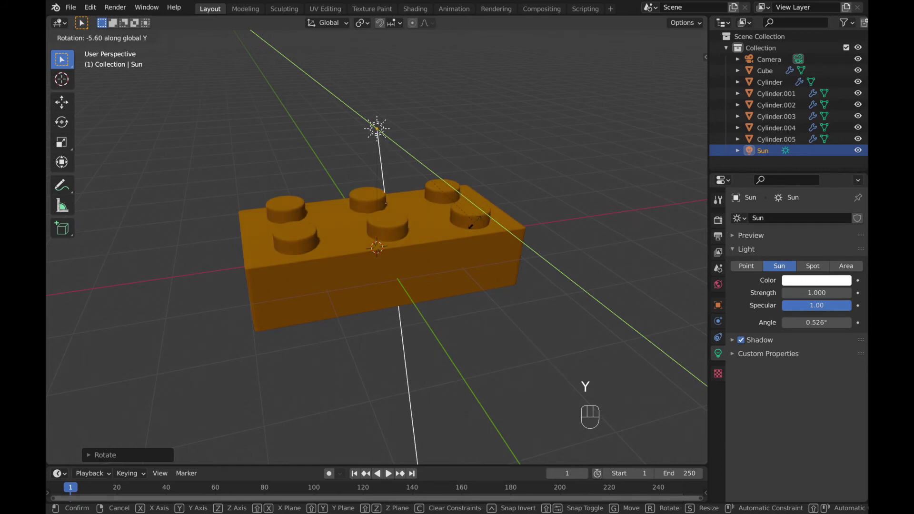
left_click(483, 234)
mouse_move(501, 272)
middle_mouse_down()
mouse_move(542, 259)
mouse_move(508, 161)
mouse_move(496, 224)
mouse_move(507, 269)
middle_mouse_up()
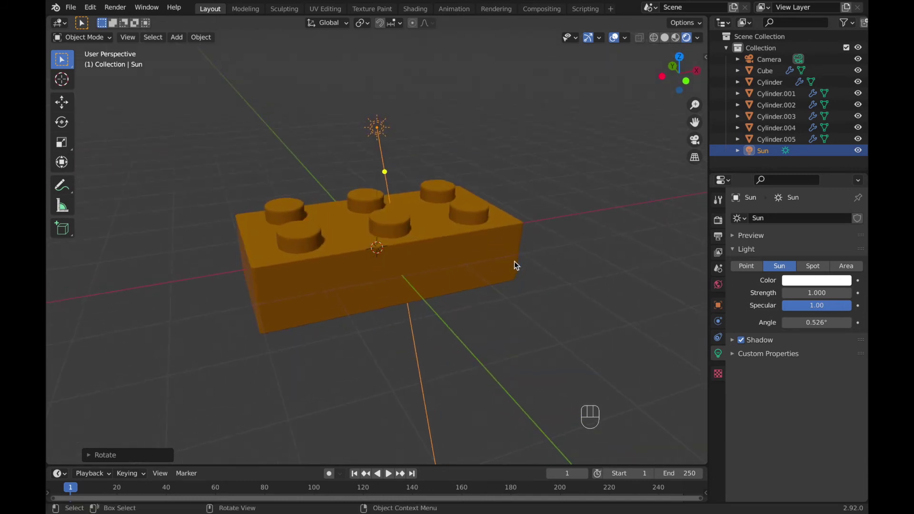
left_click(665, 39)
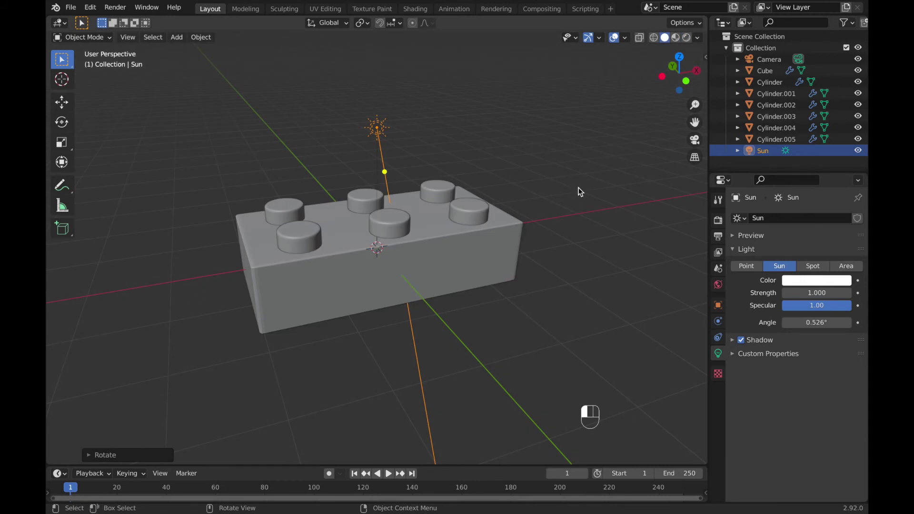
Select the camera, look through it, and set the render's vertical resolution to 1394 px
left_click(760, 60)
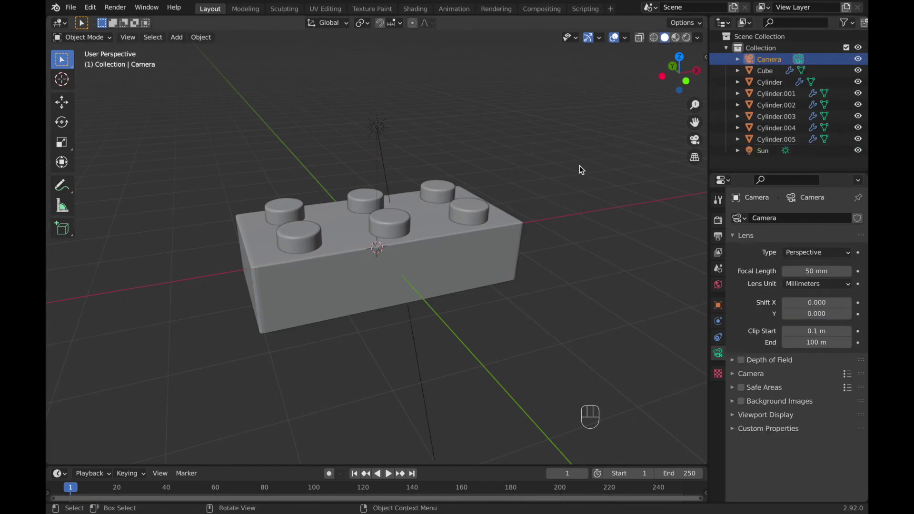
key("KP_0")
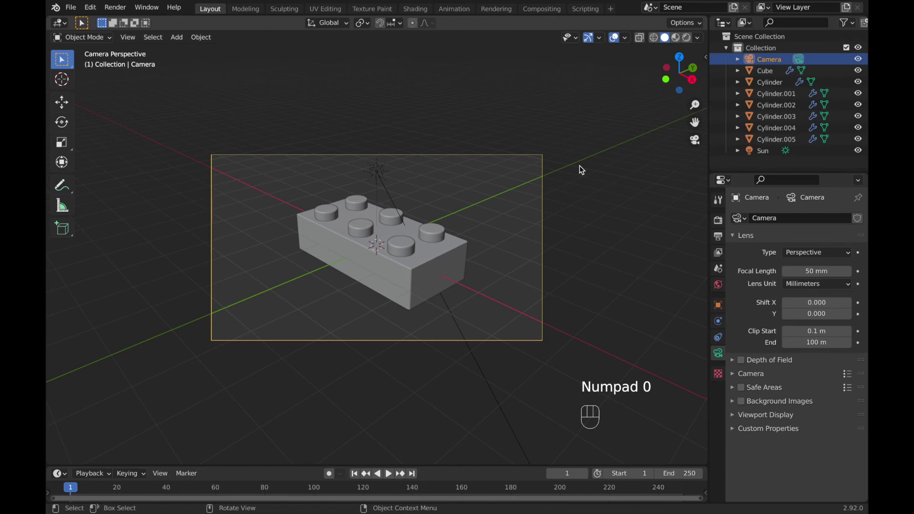
left_click(718, 237)
left_click_drag(791, 244, 844, 245)
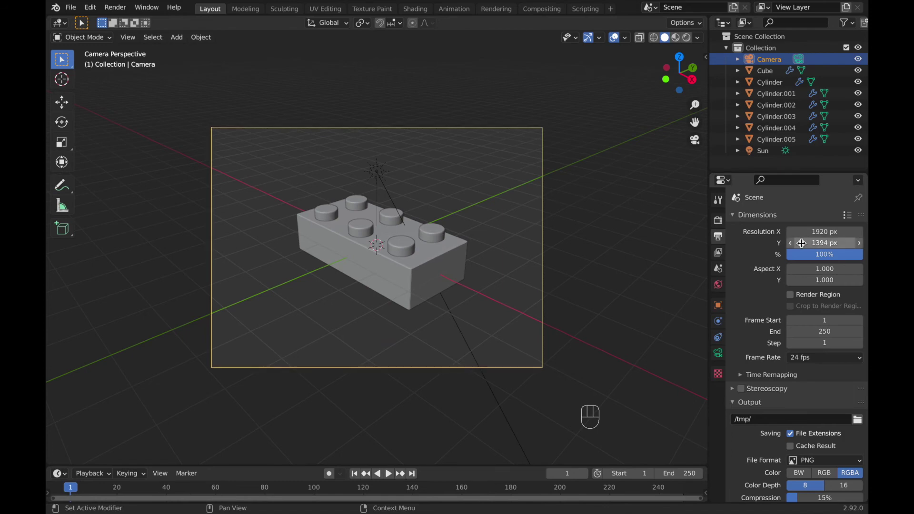
Change the camera to an orthographic lens with an orthographic scale of 6.114
left_click(720, 354)
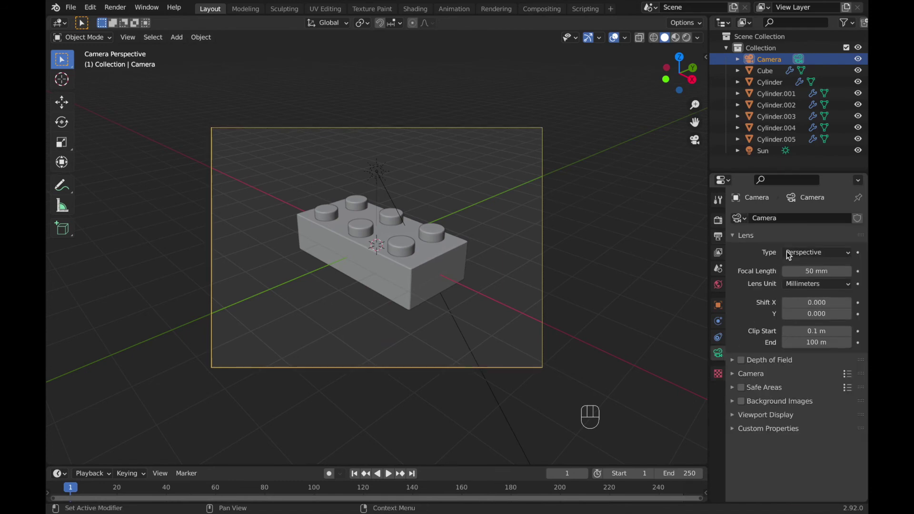
left_click(800, 253)
left_click(801, 280)
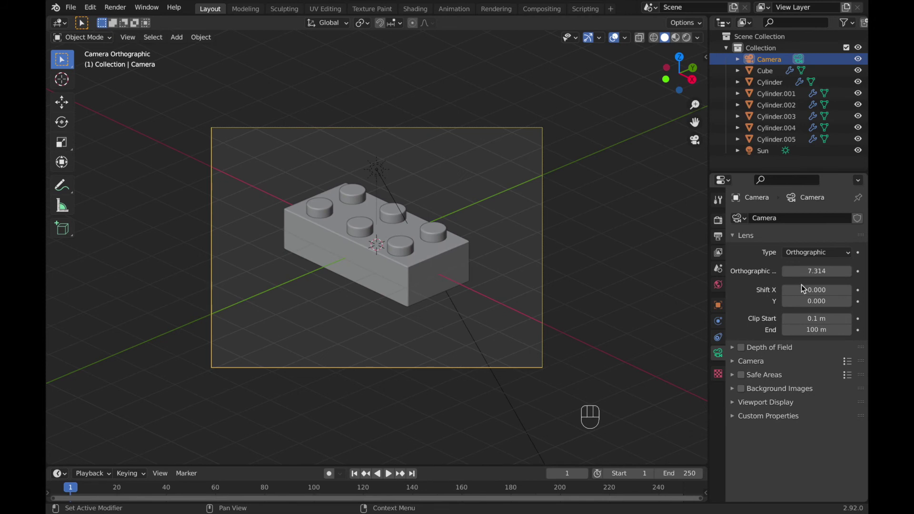
left_click_drag(818, 271, 800, 271)
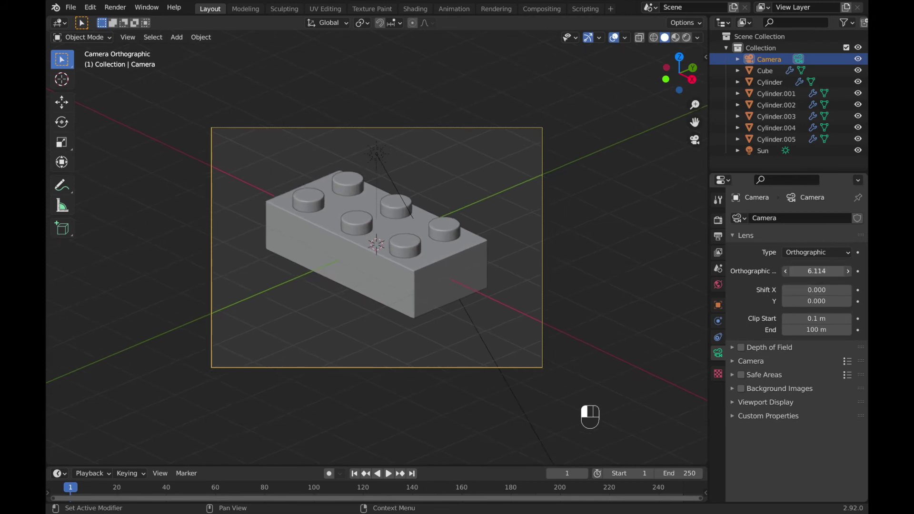
Lock the camera to the view, orbit it slightly to reframe the brick, and release the lock
key("n")
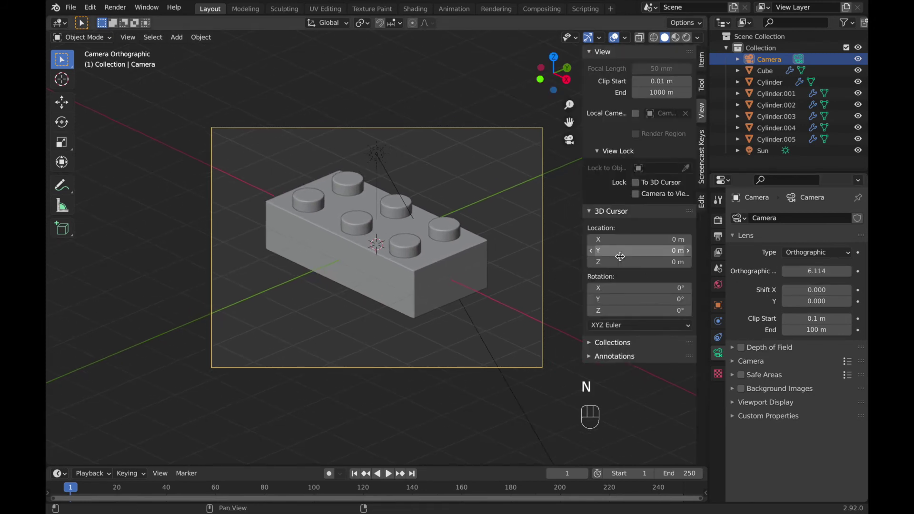
left_click(635, 194)
mouse_move(475, 231)
middle_mouse_down()
mouse_move(463, 232)
mouse_move(474, 239)
middle_mouse_up()
left_click(637, 194)
key("n")
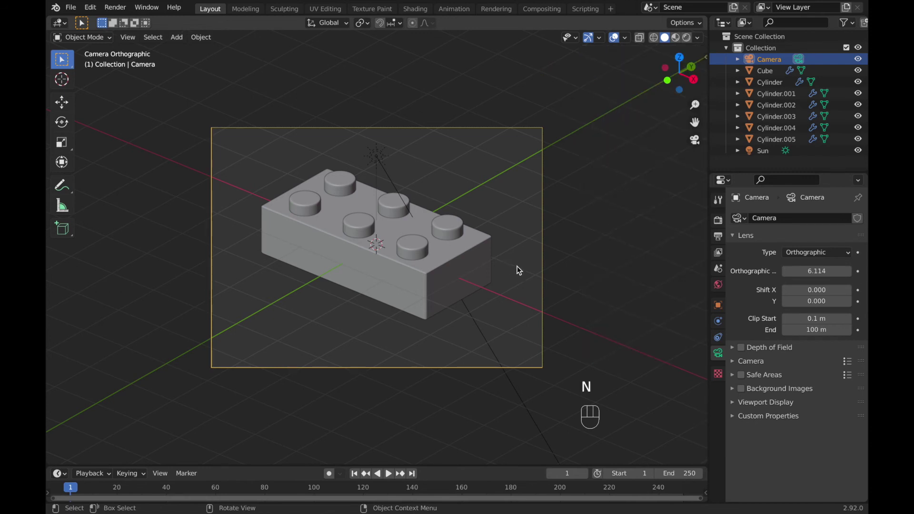
Set the render output's file format to JPEG with 100% quality
left_click(717, 237)
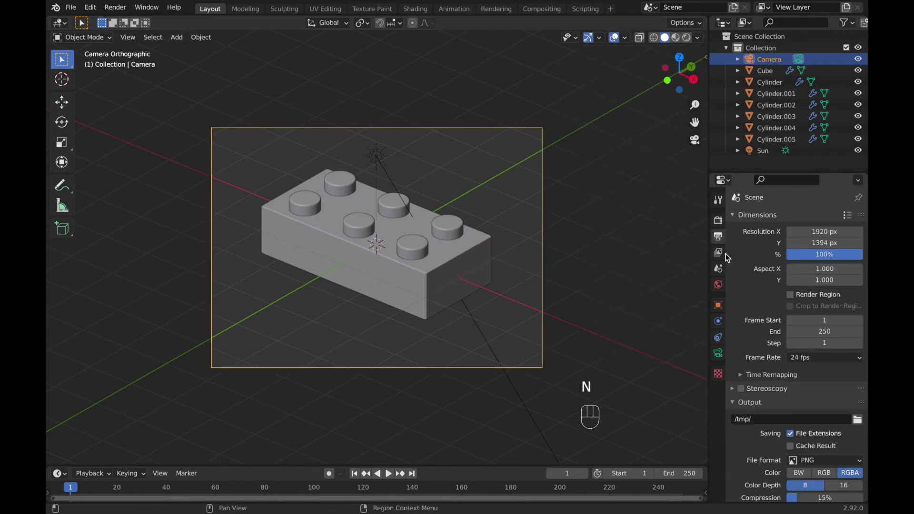
scroll(768, 321, "down", 3)
left_click(797, 400)
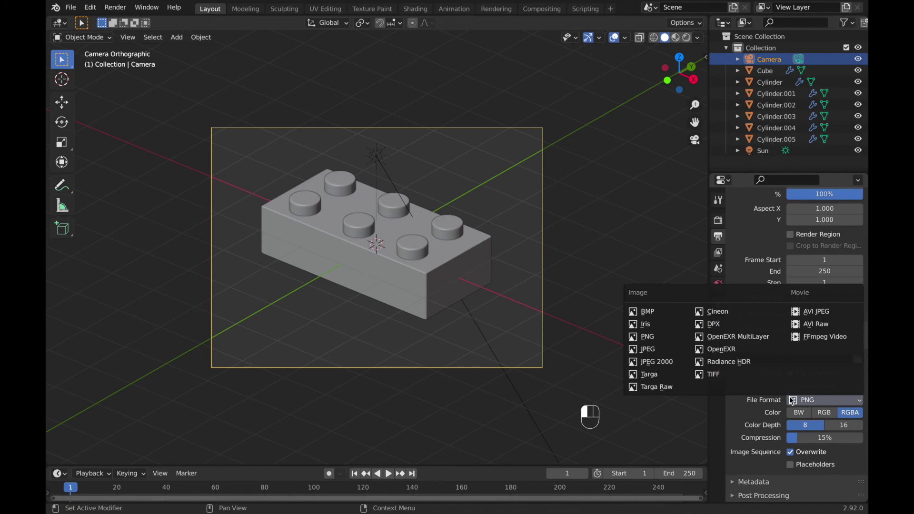
left_click(685, 351)
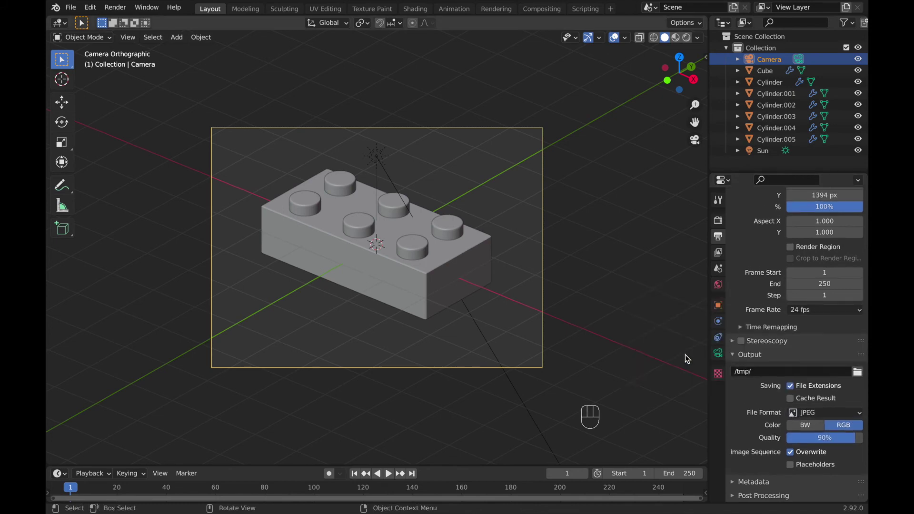
left_click_drag(819, 438, 864, 438)
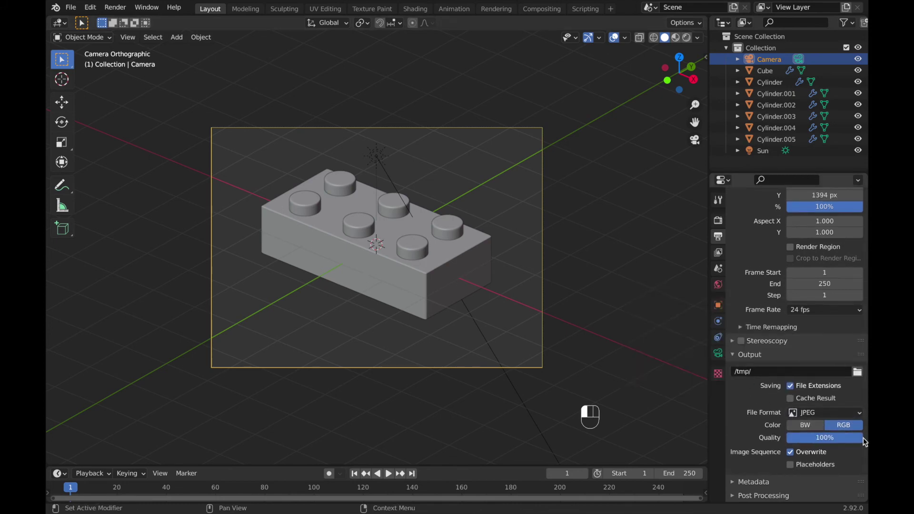
Set the render output path to a file named "Lego Tutorial" in the Downloads folder
left_click(859, 372)
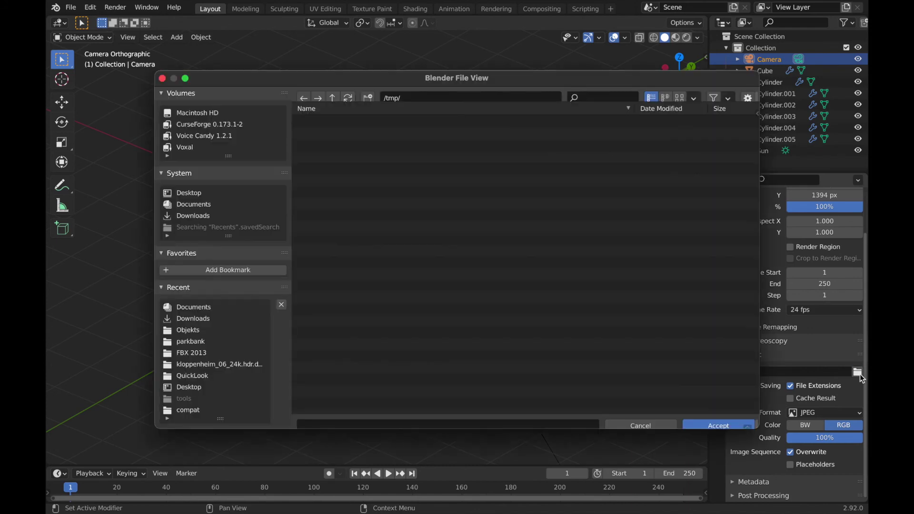
left_click(241, 215)
left_click(342, 418)
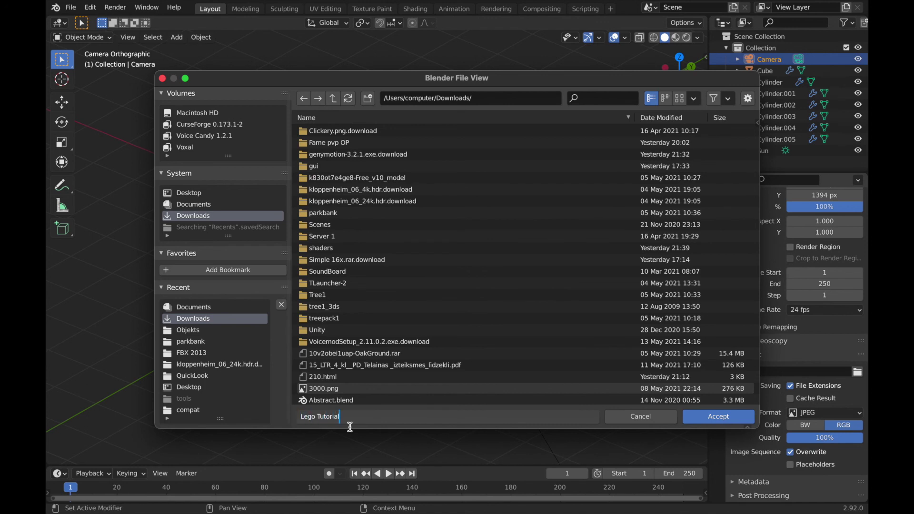
left_click(711, 421)
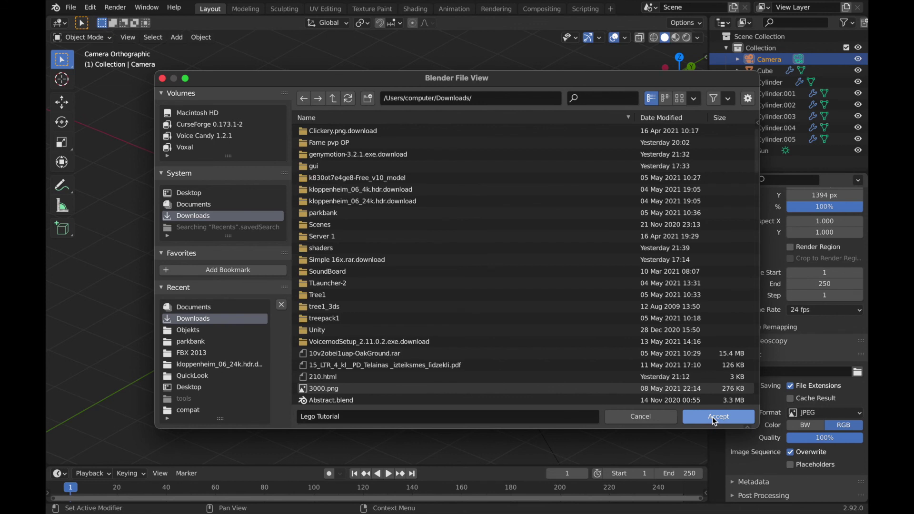
left_click(712, 417)
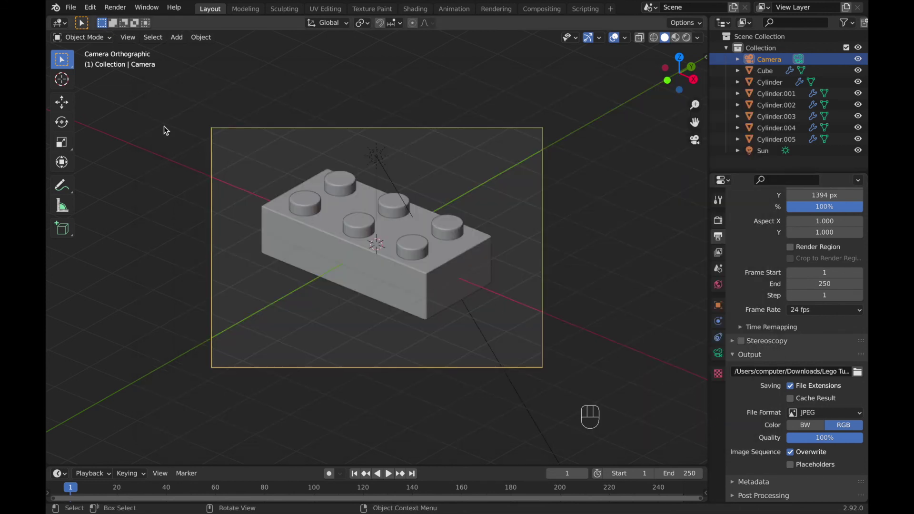
Save the Blender file and render the camera view as a still image
left_click(72, 8)
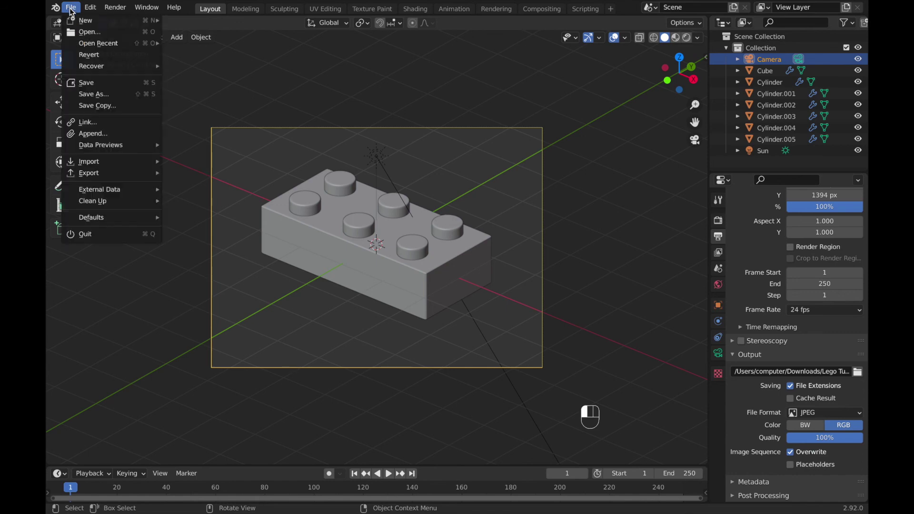
left_click(98, 84)
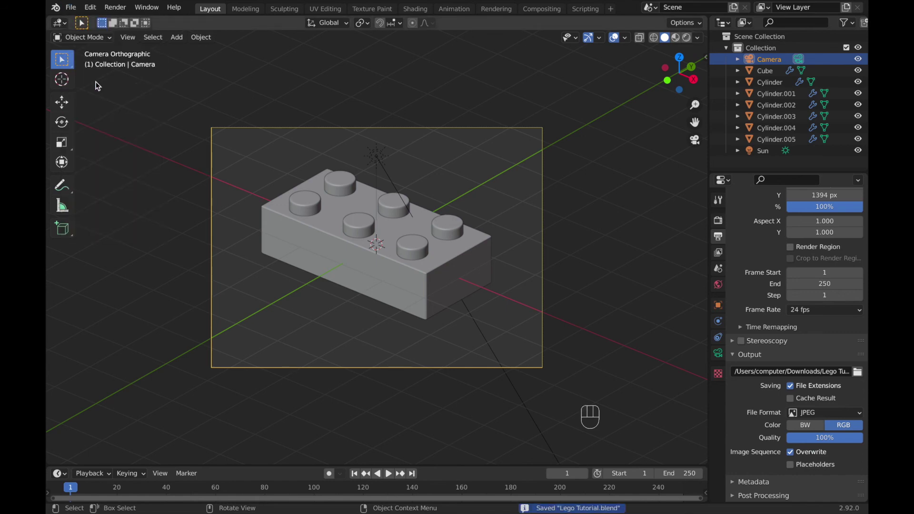
left_click(116, 9)
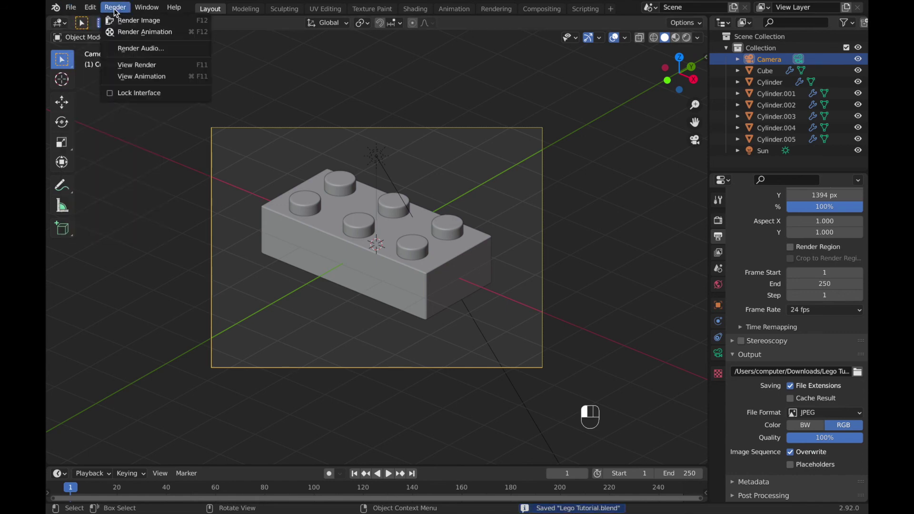
left_click(152, 21)
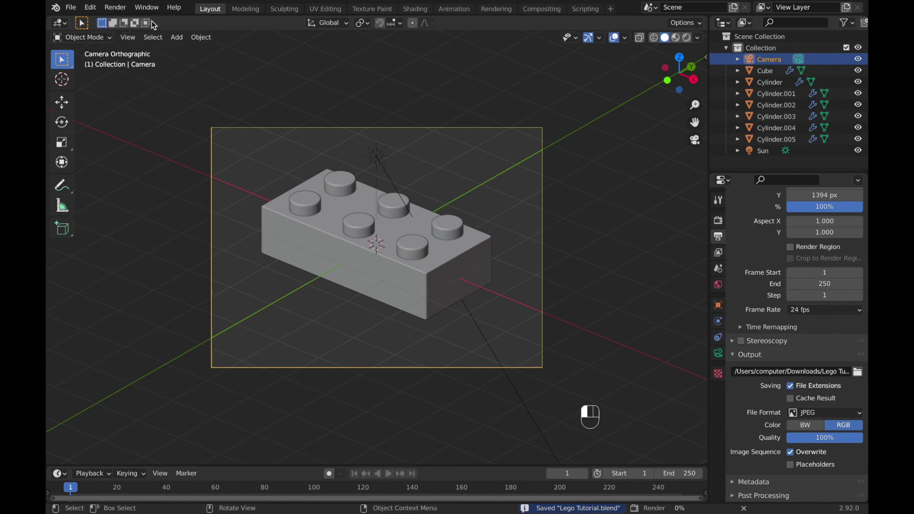